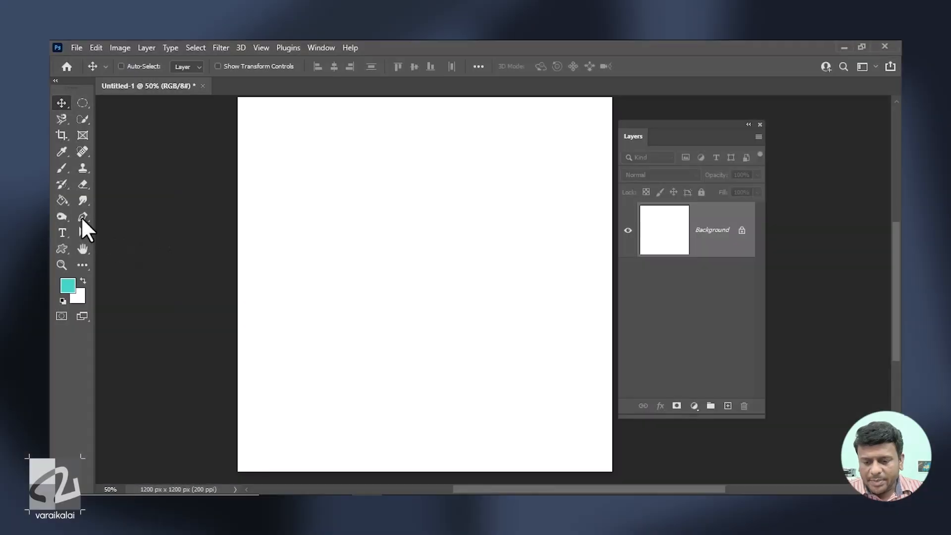
With the Pen tool in Path mode, draw a straight horizontal segment across the middle of the canvas
click(82, 217)
right_click(81, 217)
click(118, 215)
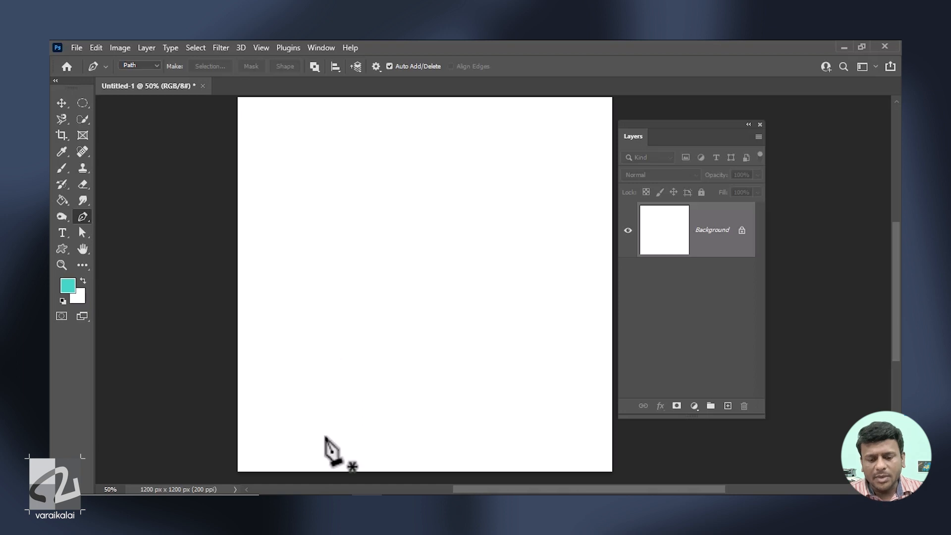
click(293, 278)
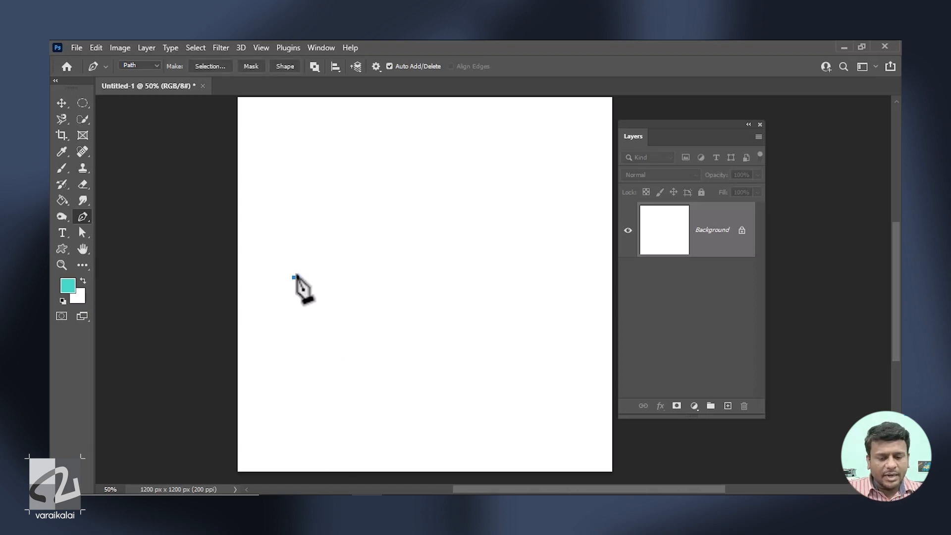
click(549, 277)
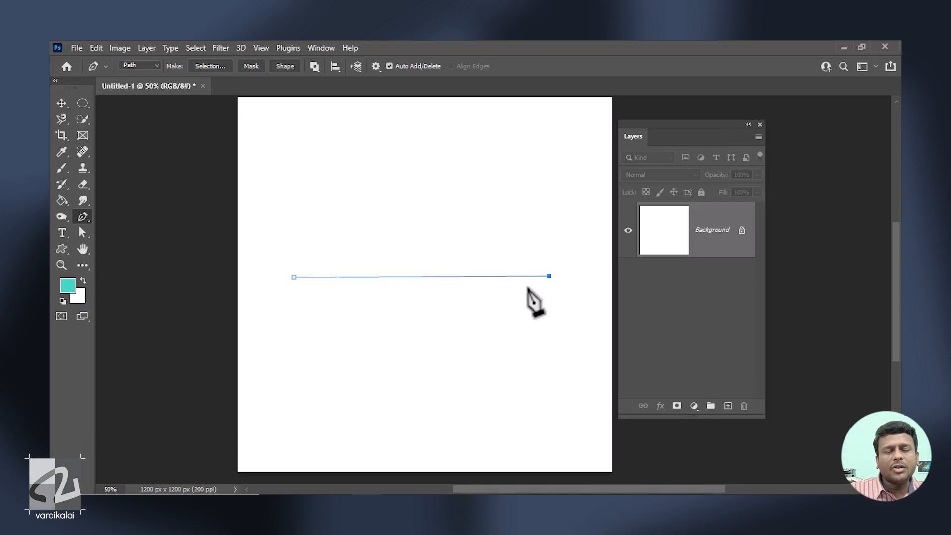
Continue the path with straight zigzag segments below the horizontal line and close it at the starting anchor point
click(511, 329)
click(517, 375)
click(458, 373)
click(401, 407)
click(372, 368)
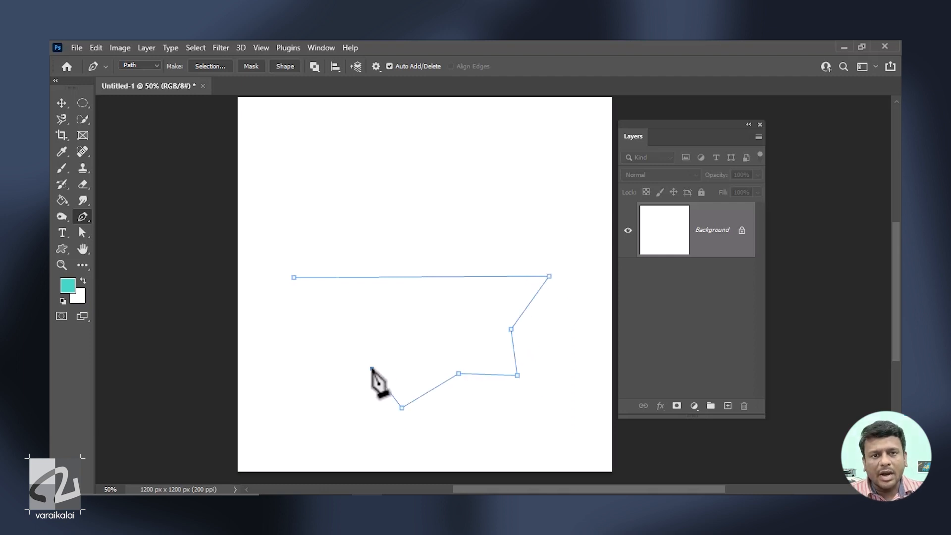
click(310, 374)
click(314, 325)
click(276, 306)
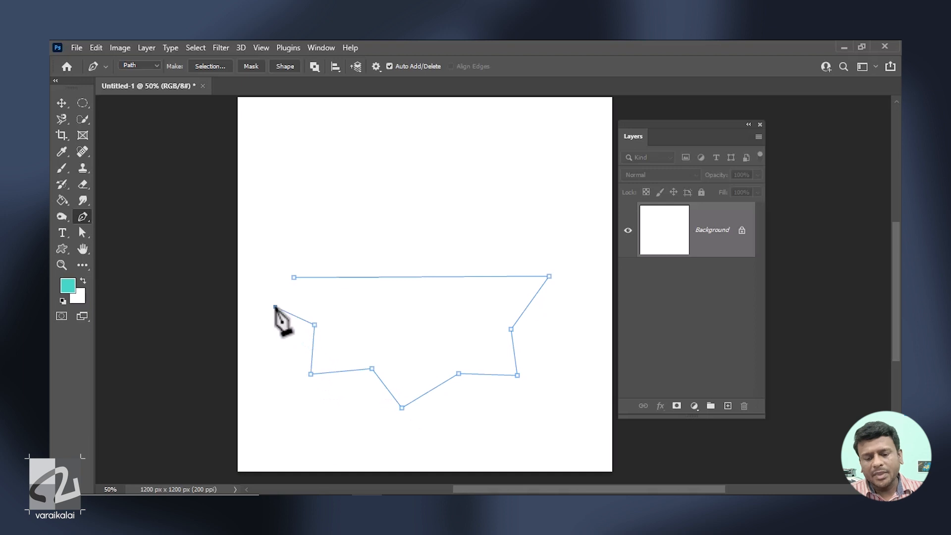
click(295, 278)
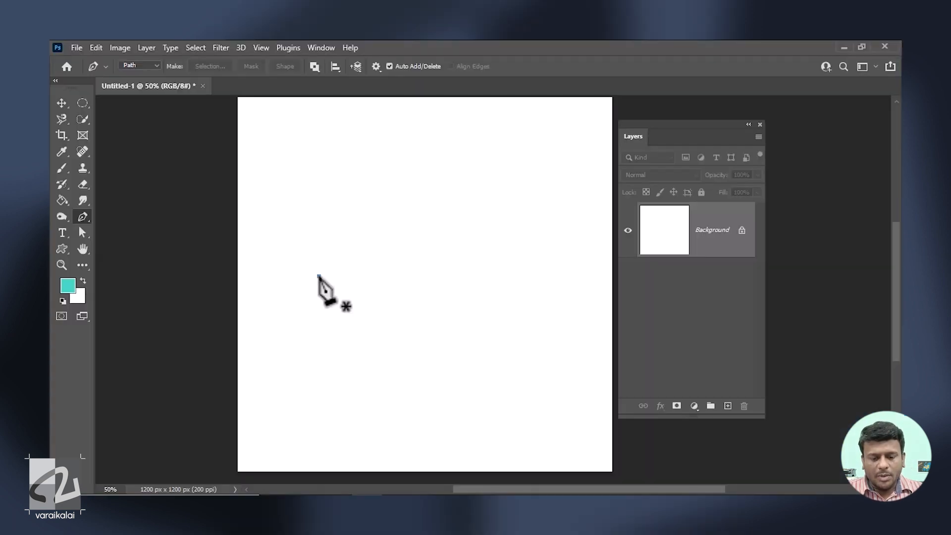
Start a new path across the middle of the canvas and curve its first segment by pulling out direction handles
click(318, 275)
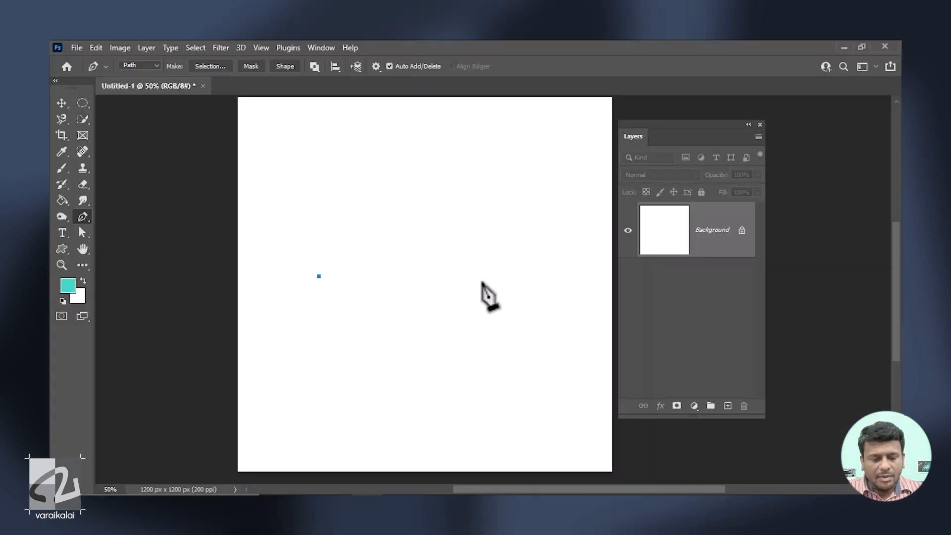
click(535, 276)
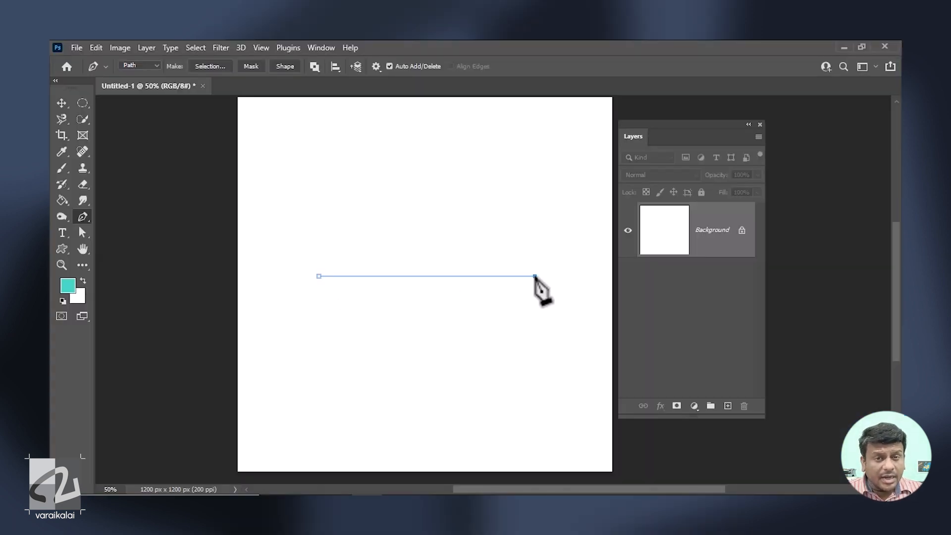
drag(535, 276, 474, 338)
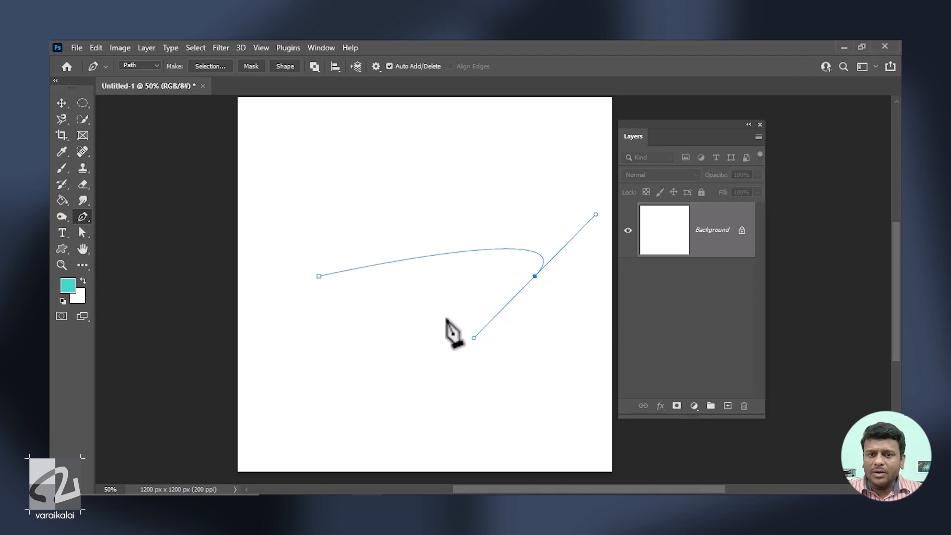
Add smooth curved segments below the first curve and close the path at its starting anchor point
drag(484, 366, 499, 388)
drag(415, 416, 369, 382)
drag(393, 334, 360, 319)
drag(309, 346, 282, 373)
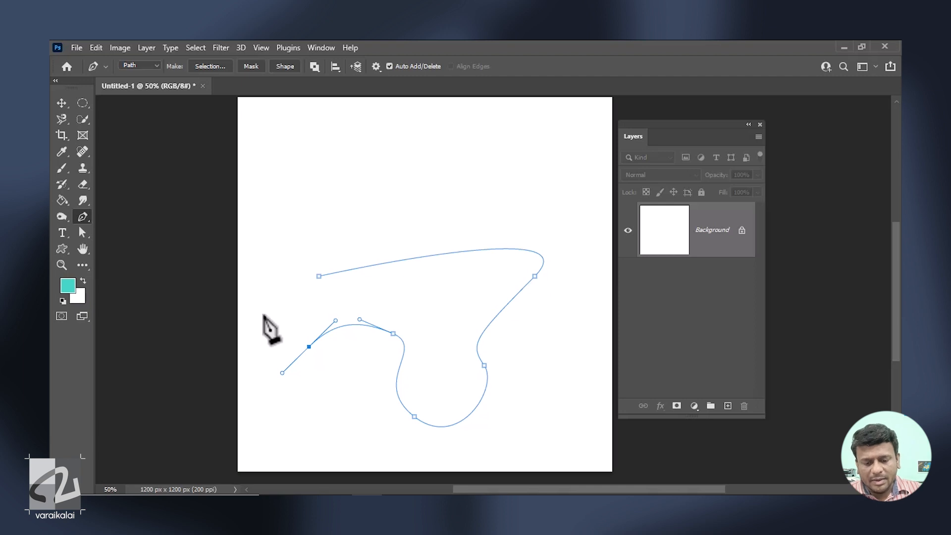
mouse_move(263, 315)
mouse_down()
mouse_move(290, 330)
mouse_move(265, 319)
mouse_up()
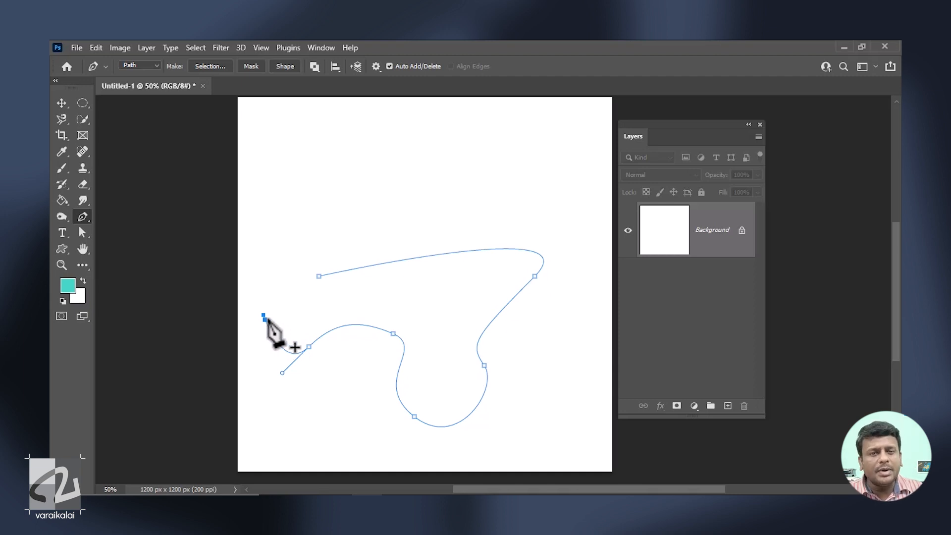
click(319, 276)
drag(319, 275, 360, 280)
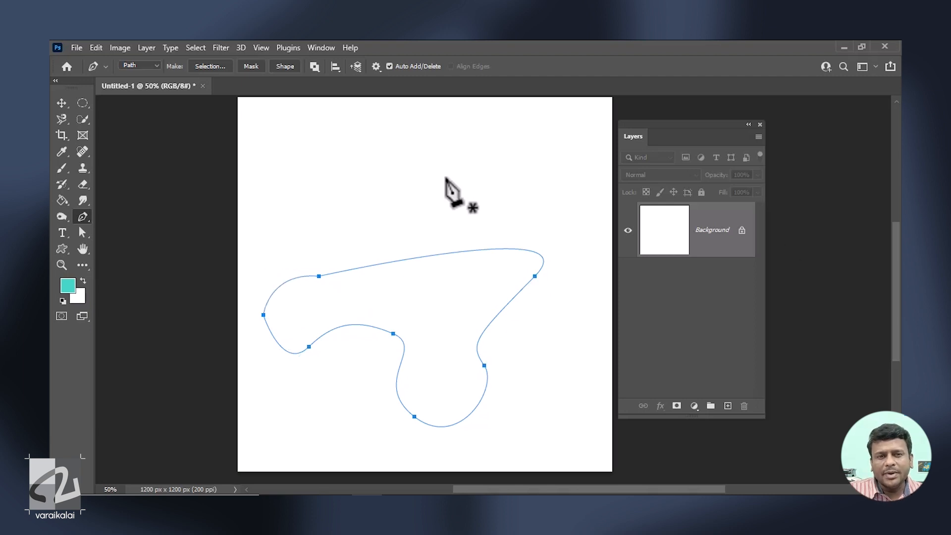
Move the closed path's upper-right anchor point up and inward, and adjust its direction handles
click(82, 232)
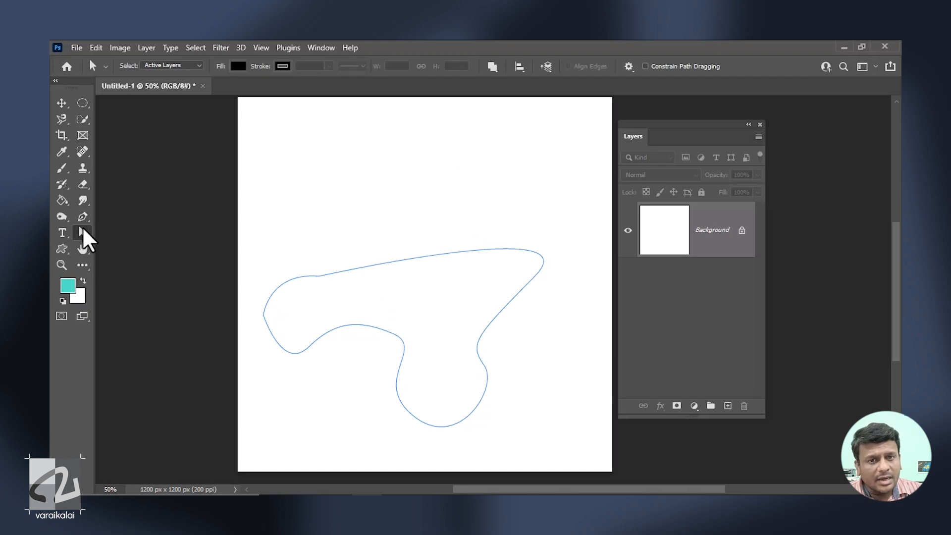
click(517, 294)
click(536, 276)
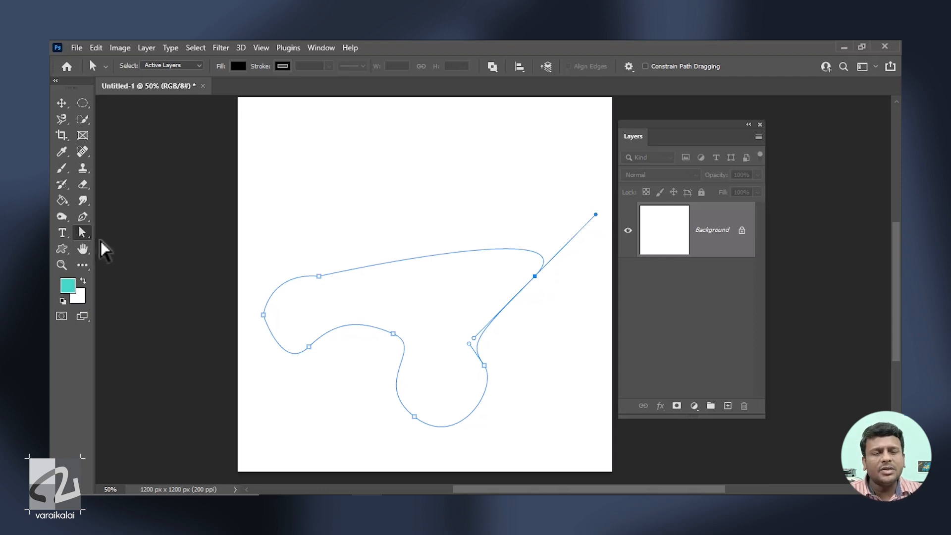
click(83, 218)
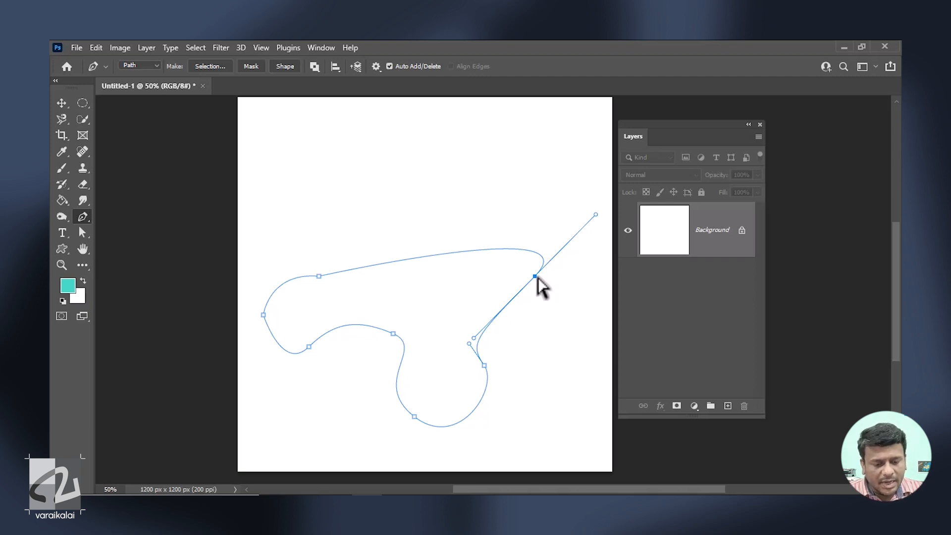
drag(535, 276, 511, 247)
mouse_move(449, 309)
mouse_down()
mouse_move(435, 292)
mouse_move(460, 320)
mouse_move(446, 304)
mouse_up()
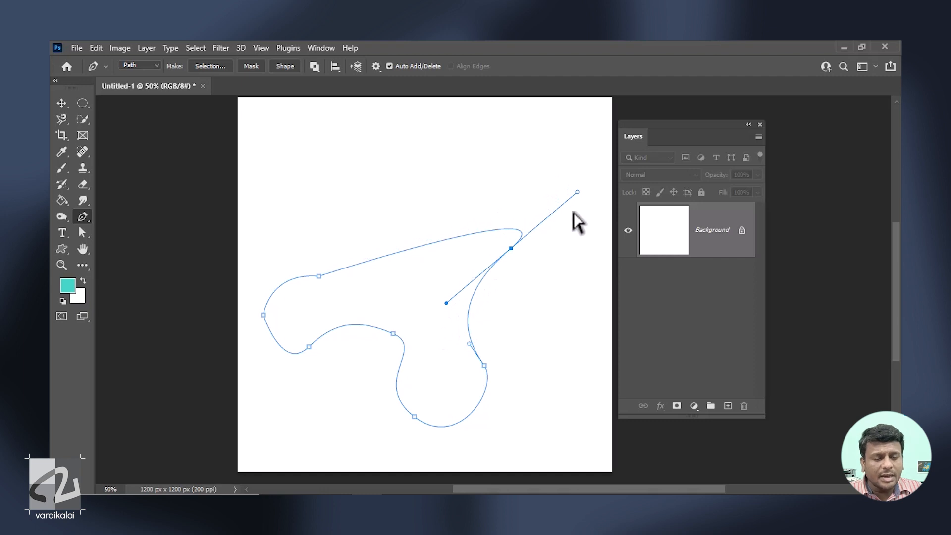
click(577, 192)
mouse_move(577, 192)
mouse_down()
mouse_move(529, 234)
mouse_move(596, 177)
mouse_move(555, 239)
mouse_move(533, 225)
mouse_move(589, 177)
mouse_move(515, 234)
mouse_move(525, 219)
mouse_move(604, 188)
mouse_move(632, 164)
mouse_move(563, 199)
mouse_up()
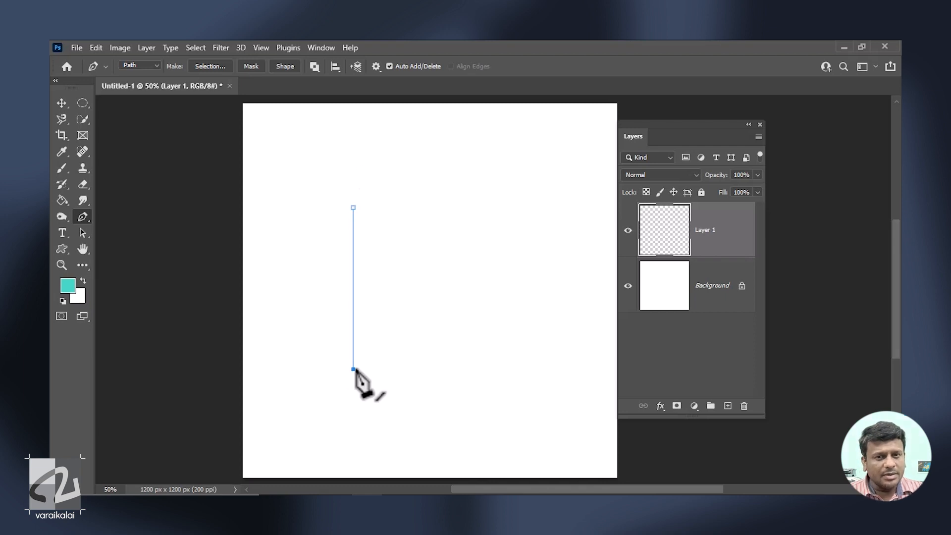
Extend the vertical line with a curved anchor point and close the path into a D shape
drag(460, 278, 463, 210)
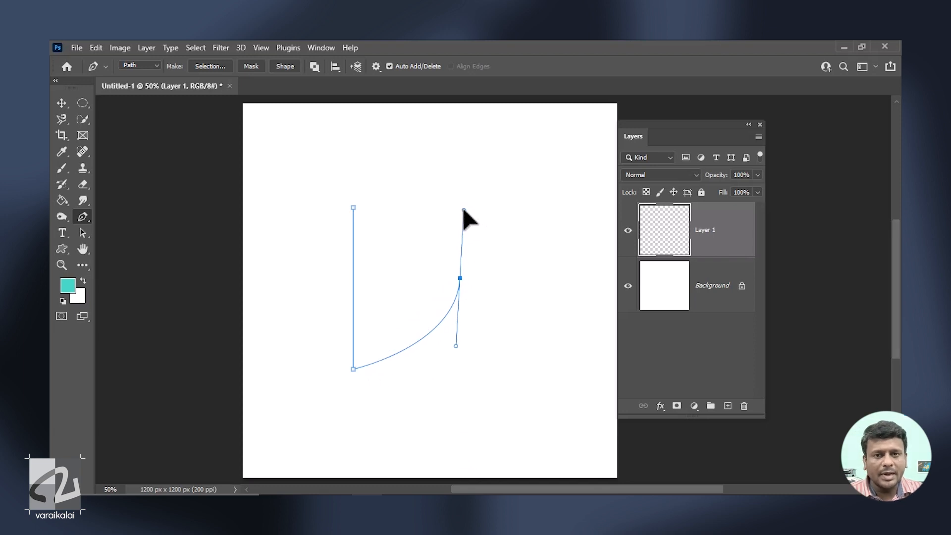
click(353, 208)
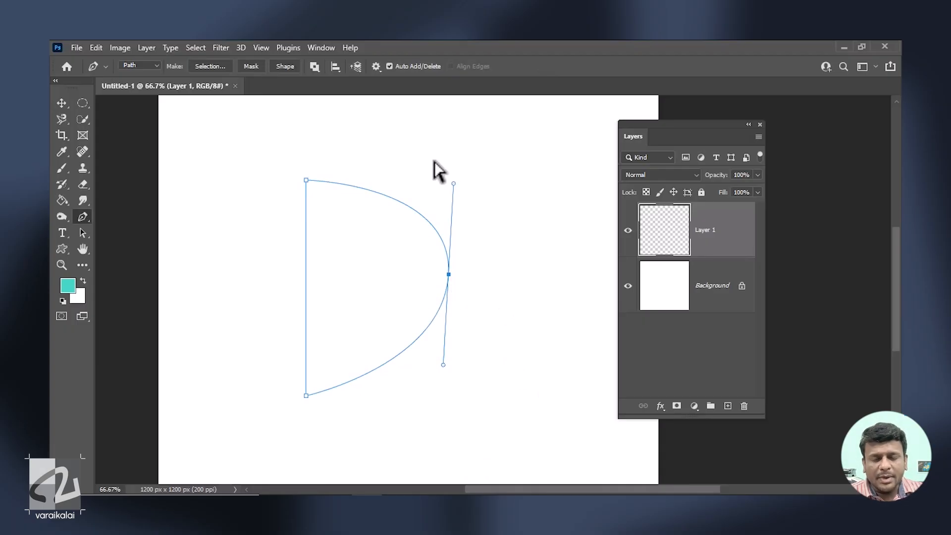
click(305, 181)
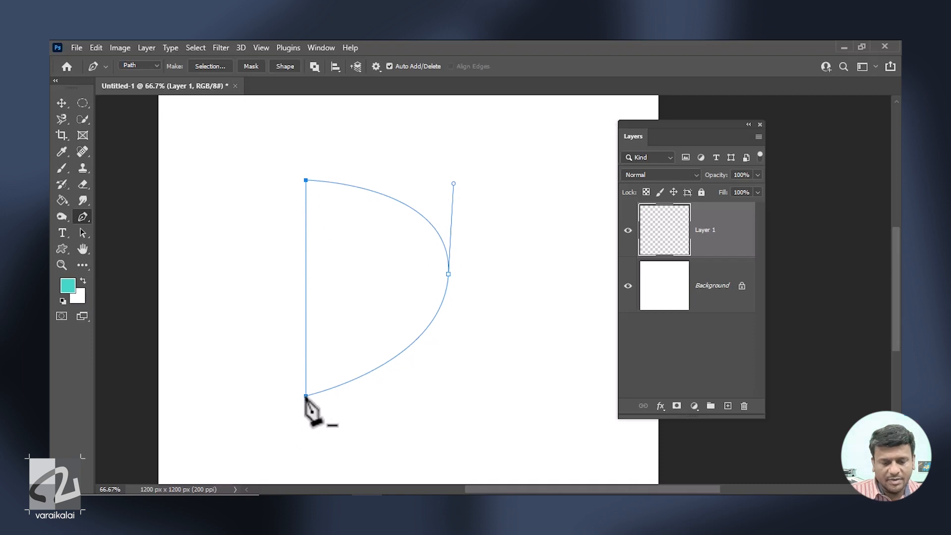
Reshape the D's curve by adjusting both direction handles of its rightmost anchor point
key(v)
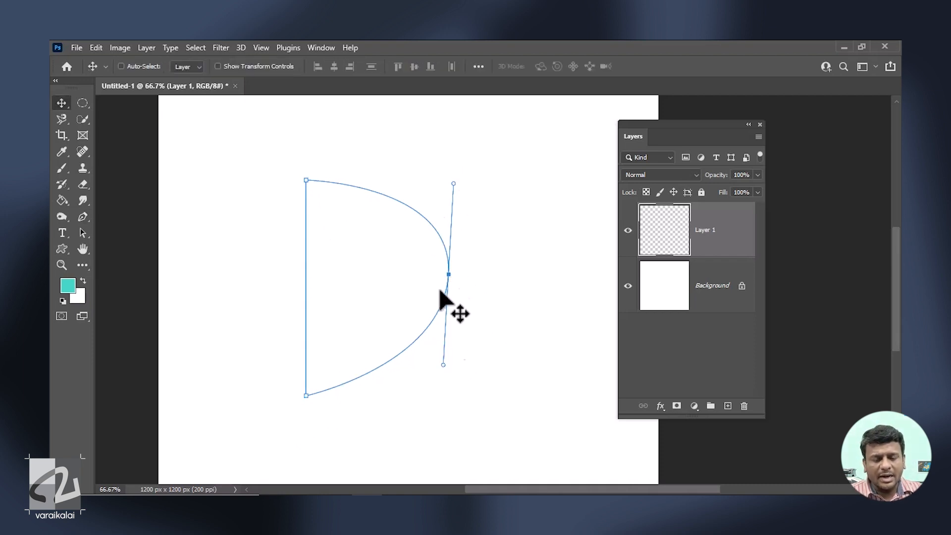
drag(453, 184, 449, 155)
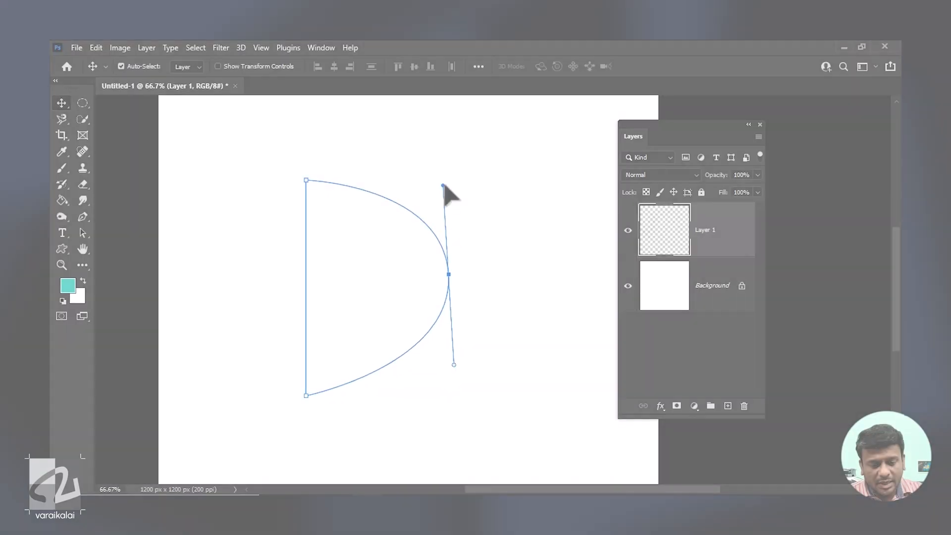
drag(447, 365, 452, 428)
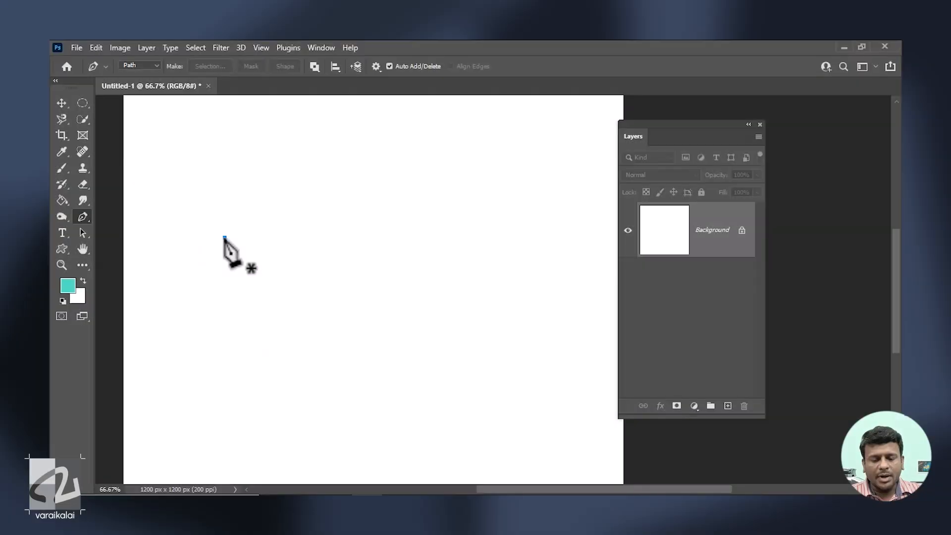
Draw a closed crown-shaped path with three peaks using straight Pen tool segments
click(224, 237)
click(278, 362)
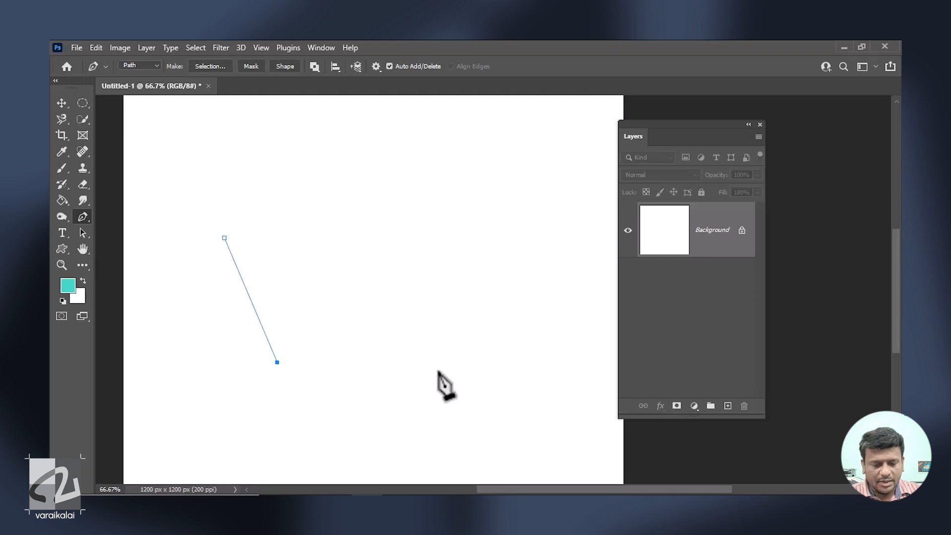
click(449, 362)
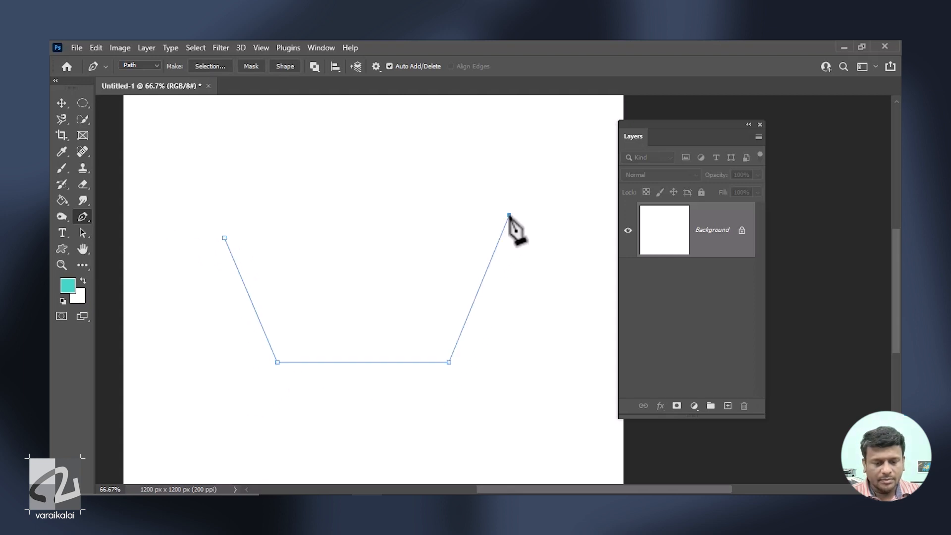
click(386, 293)
click(355, 213)
click(310, 294)
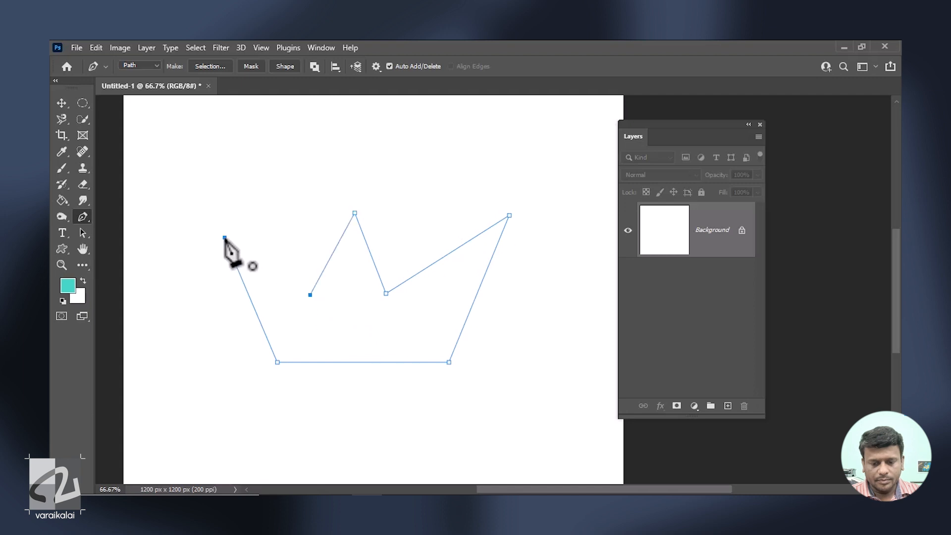
click(225, 238)
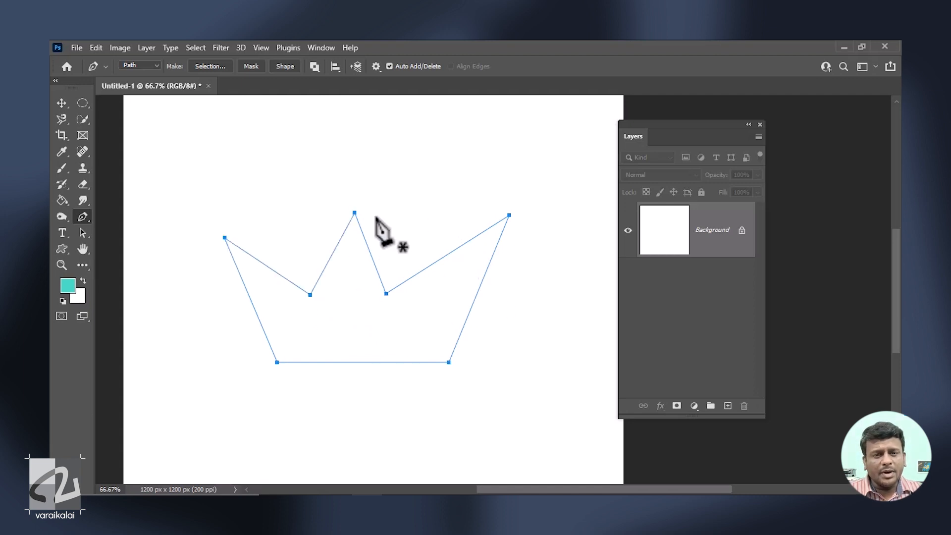
Use the Convert Point tool to turn the crown's right valley corner into a curve and adjust its handle
ctrl+click(386, 293)
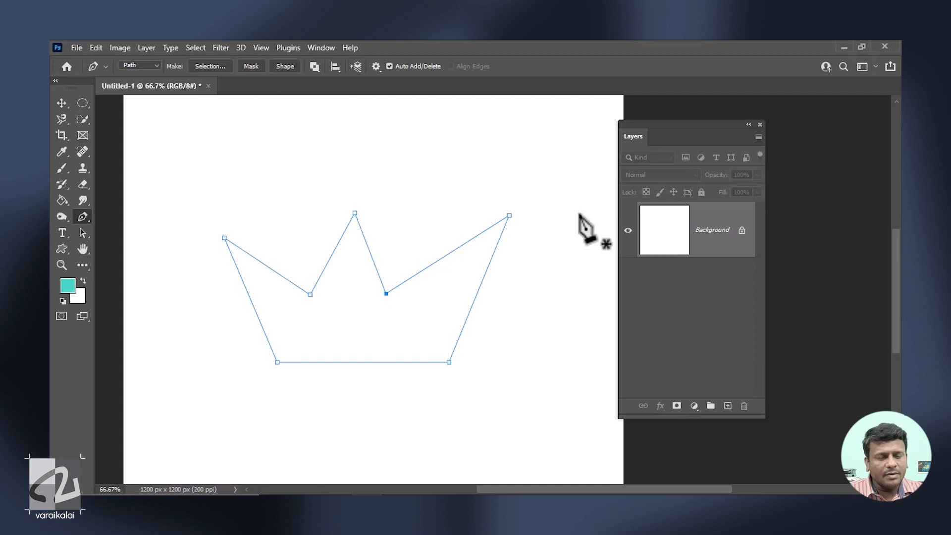
right_click(79, 215)
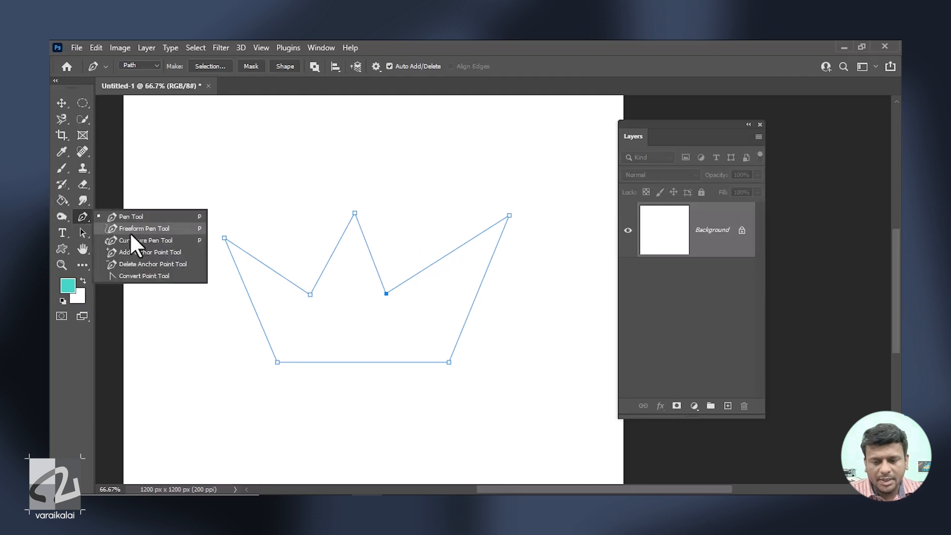
click(144, 276)
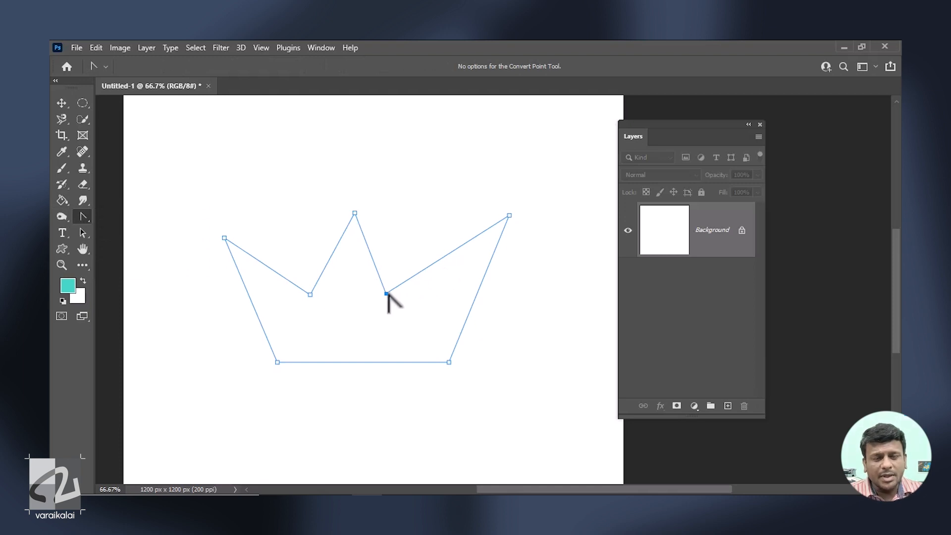
drag(387, 293, 362, 311)
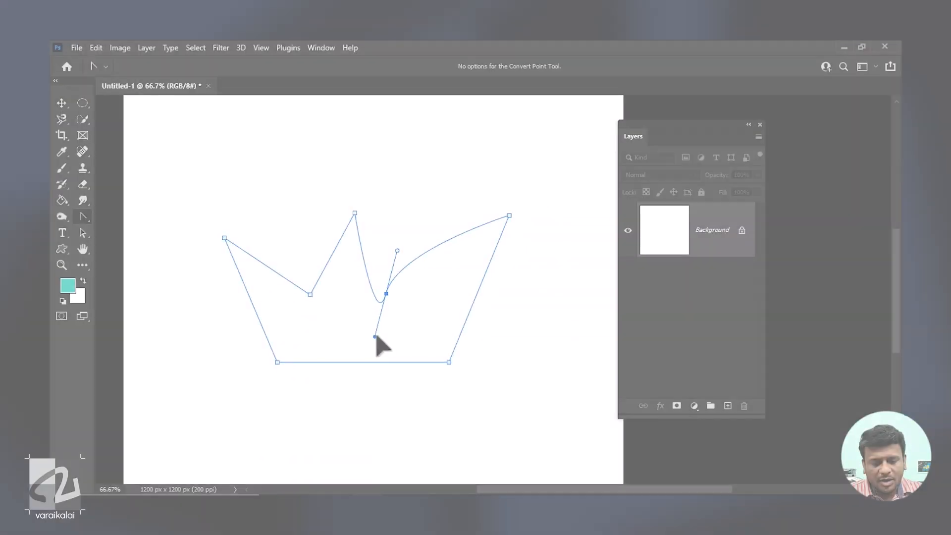
drag(381, 344, 345, 340)
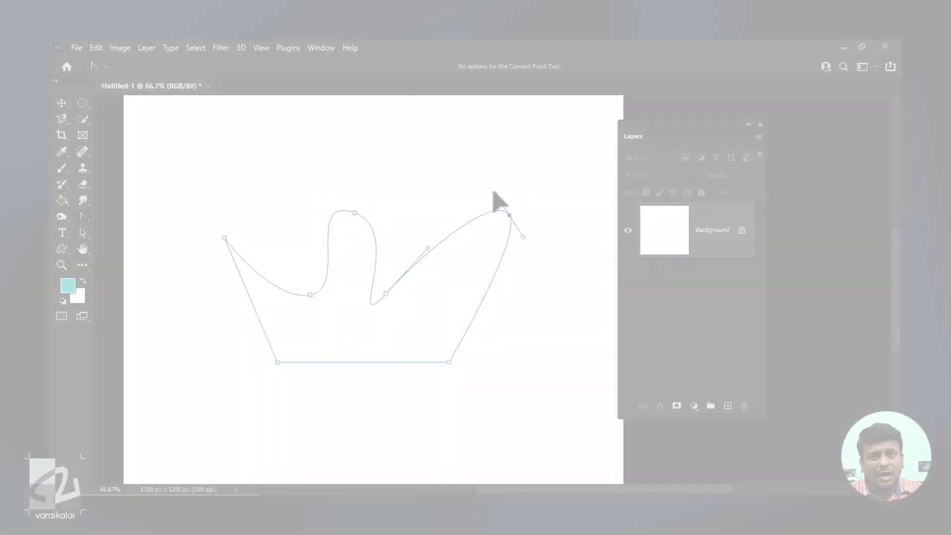
Pull the crown's right and left peaks into curves, and convert the left peak back to a corner point
drag(492, 201, 483, 183)
drag(224, 237, 182, 272)
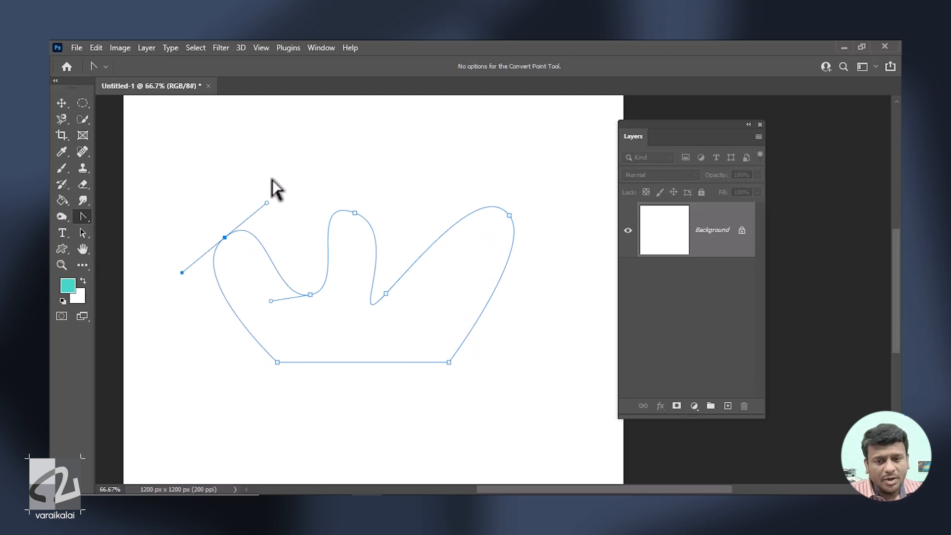
click(225, 238)
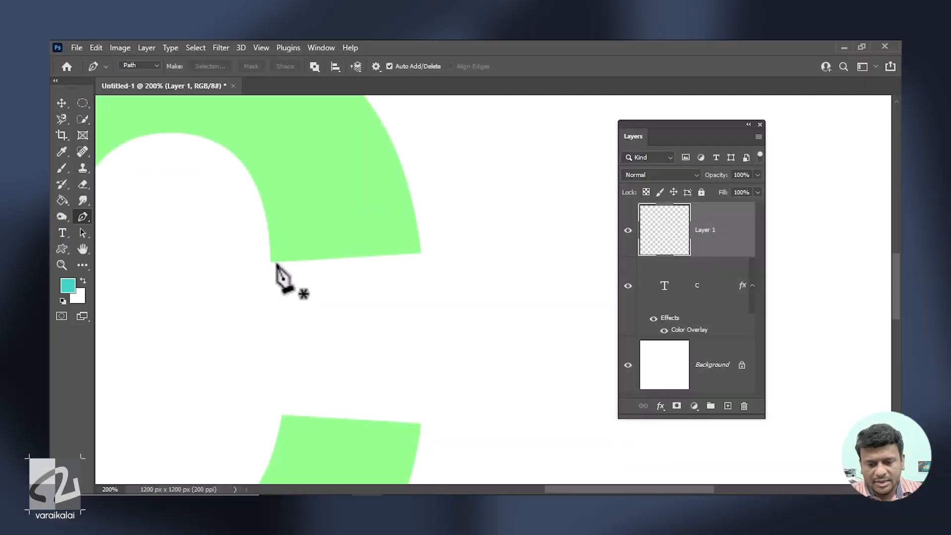
Start a Pen path along the upper terminal's edge of the letter C and curve it to the top of the outer contour
click(270, 260)
click(421, 253)
drag(392, 239, 515, 376)
key(ctrl+minus)
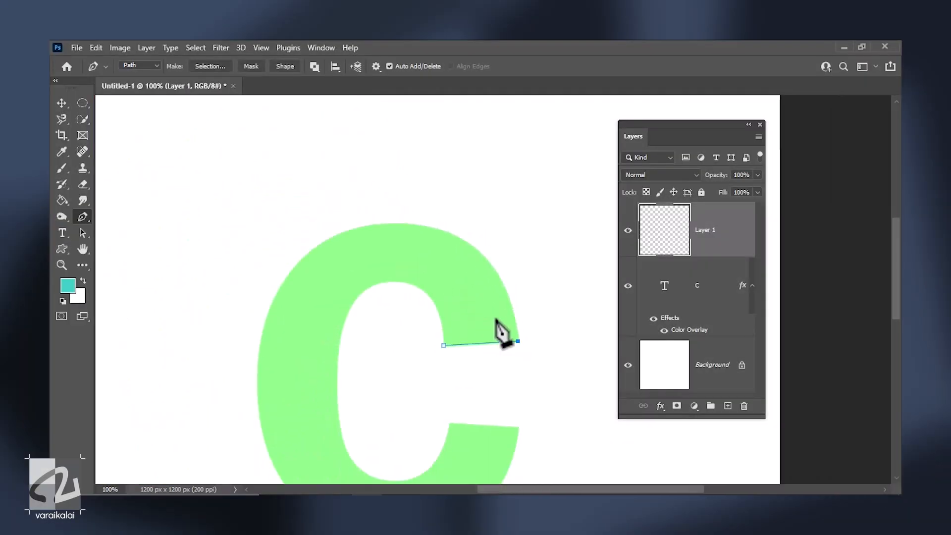
drag(378, 224, 238, 234)
scroll(250, 265, down, 3)
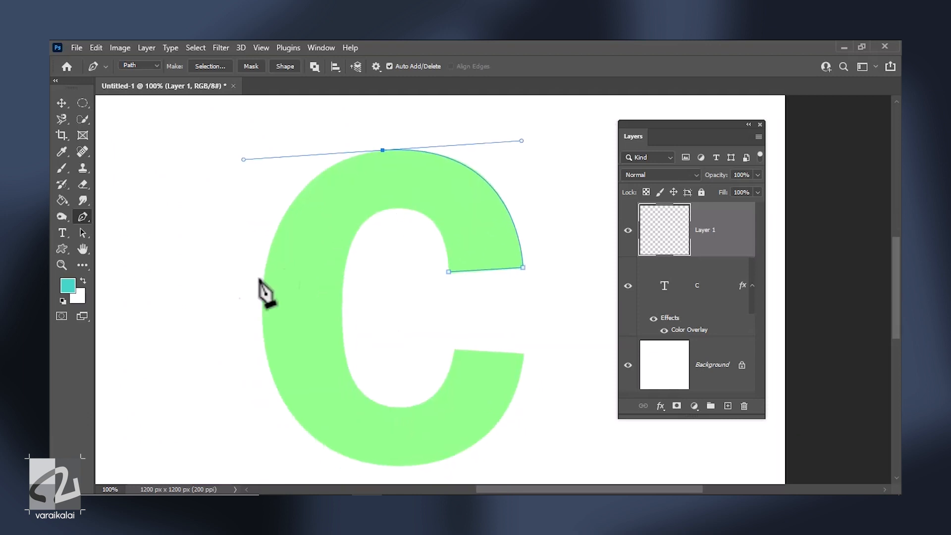
Continue the path around the C's outer left side and bottom to the outer corner of the lower terminal
drag(266, 354, 268, 369)
scroll(297, 376, down, 4)
scroll(297, 376, right, 2)
drag(359, 366, 490, 357)
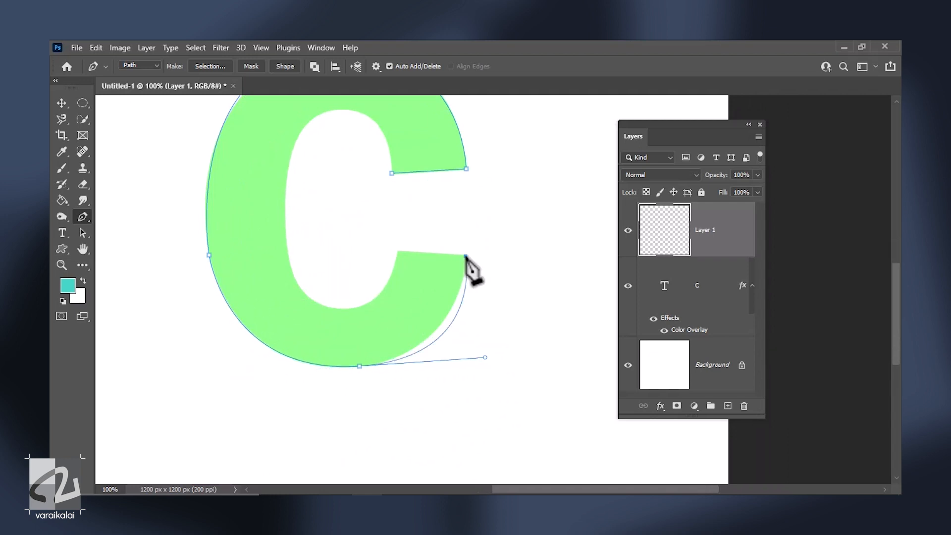
click(467, 254)
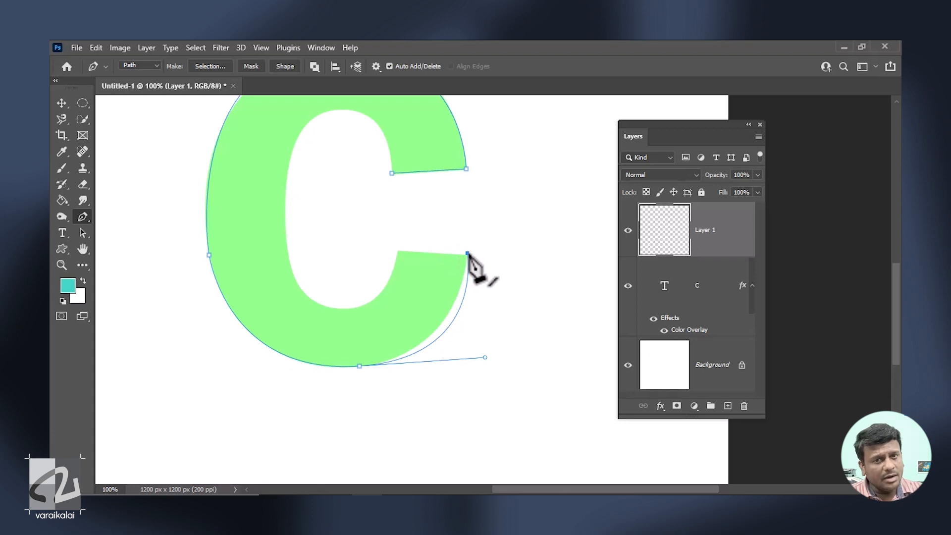
Trace the lower terminal's edge and the C's inner contour, and close the path at the upper terminal's inner corner
click(399, 252)
drag(329, 307, 270, 289)
scroll(313, 285, up, 3)
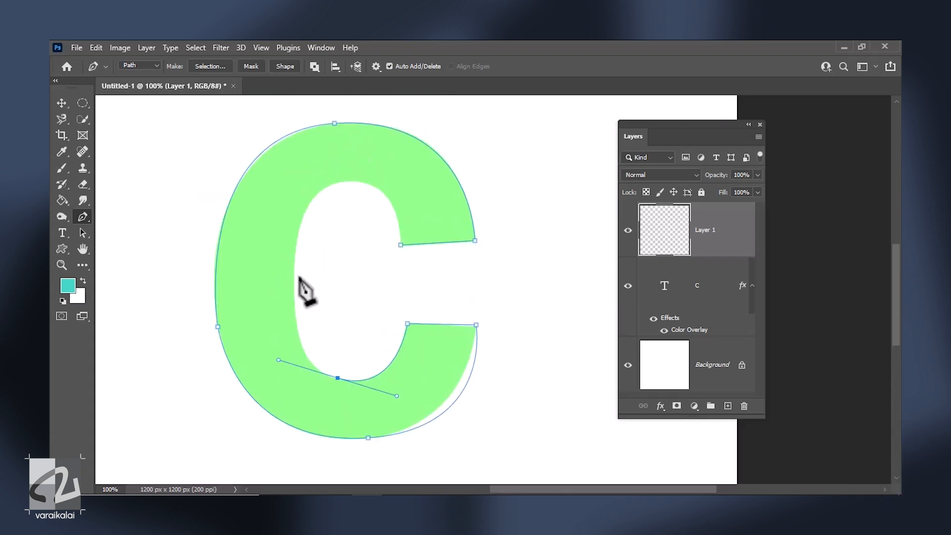
click(294, 274)
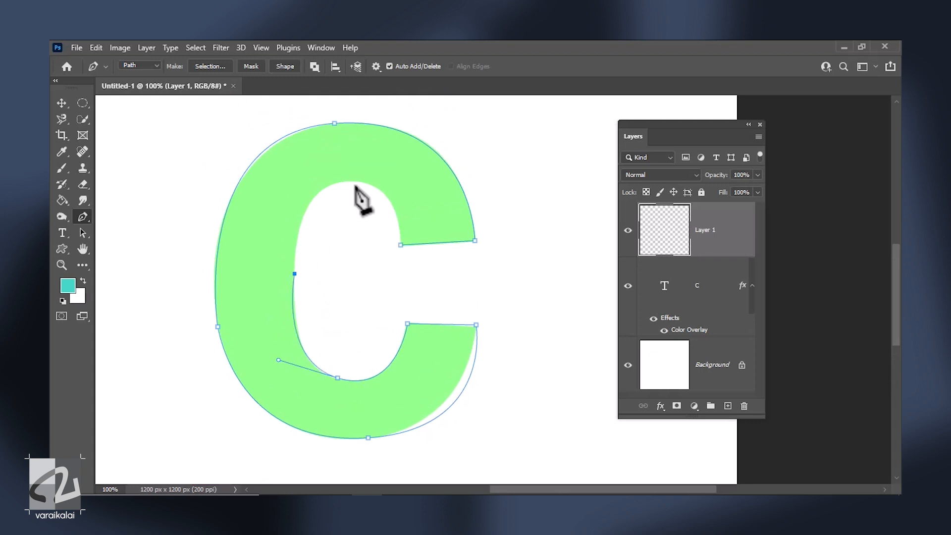
drag(349, 181, 411, 177)
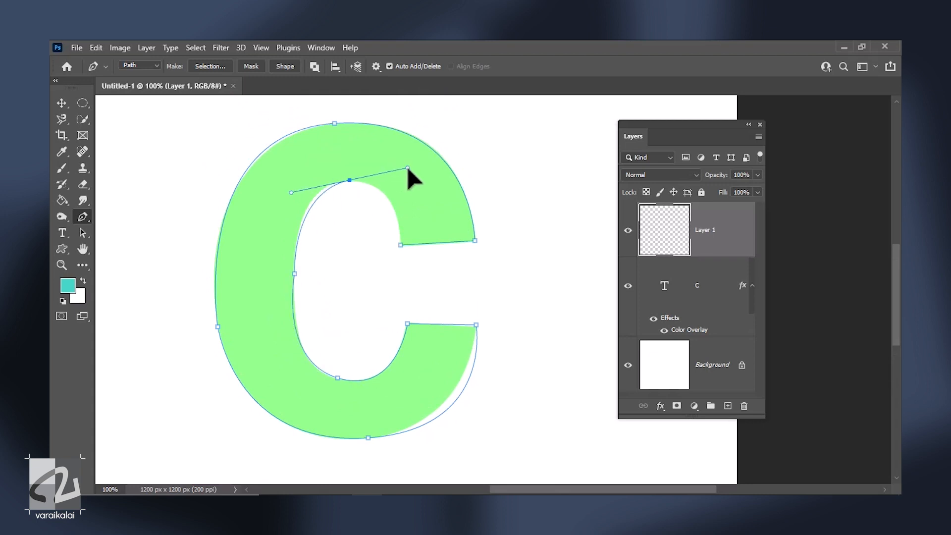
click(400, 244)
drag(406, 276, 403, 259)
key(v)
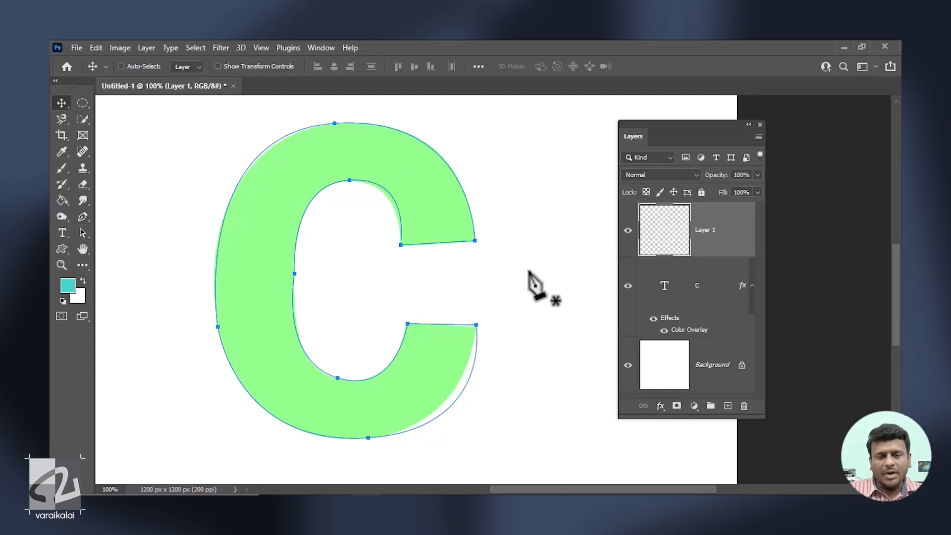
Shorten the right direction handle of the outer bottom anchor so the curve follows the C's lower right edge
scroll(529, 272, up, 2)
drag(529, 271, 520, 139)
key(ctrl)
ctrl+click(335, 399)
drag(586, 381, 537, 383)
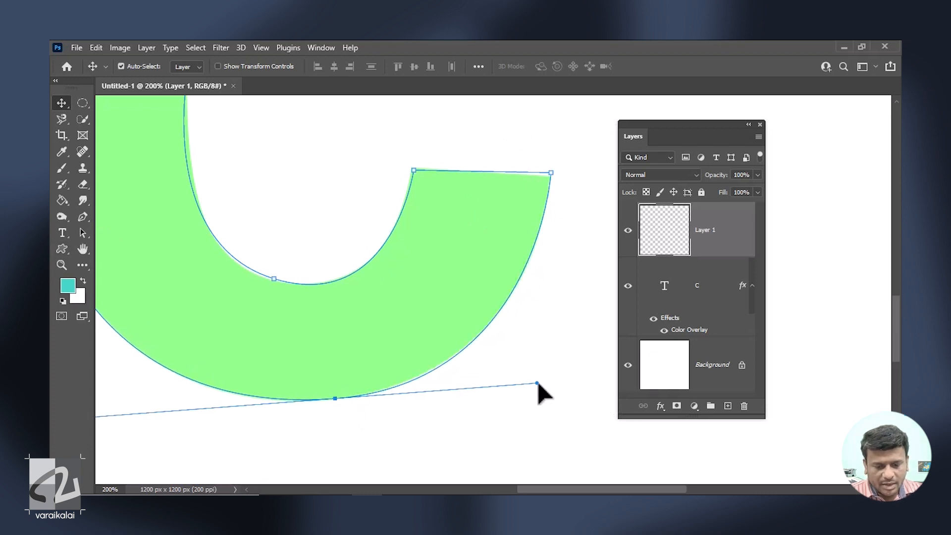
Nudge the lower terminal's two corner anchors and the inner bottom anchor onto the C's edge, and refine the inner bottom anchor's handles
drag(551, 173, 552, 176)
drag(413, 170, 414, 169)
drag(274, 279, 271, 279)
drag(390, 315, 395, 312)
drag(216, 242, 301, 379)
mouse_move(237, 382)
mouse_down()
mouse_move(254, 385)
mouse_move(241, 369)
mouse_move(252, 389)
mouse_up()
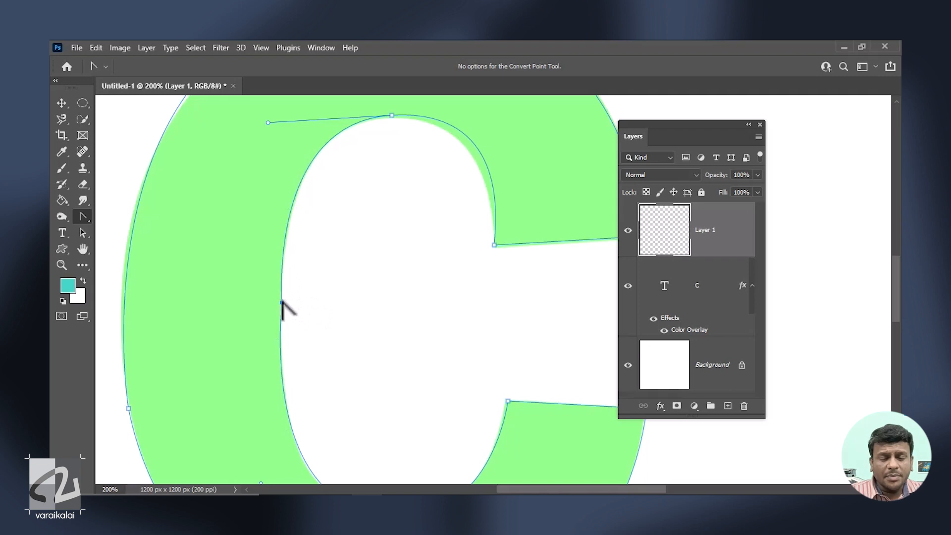
Convert the anchor on the C's inner left side to a smooth point and adjust its upper direction handle
click(281, 303)
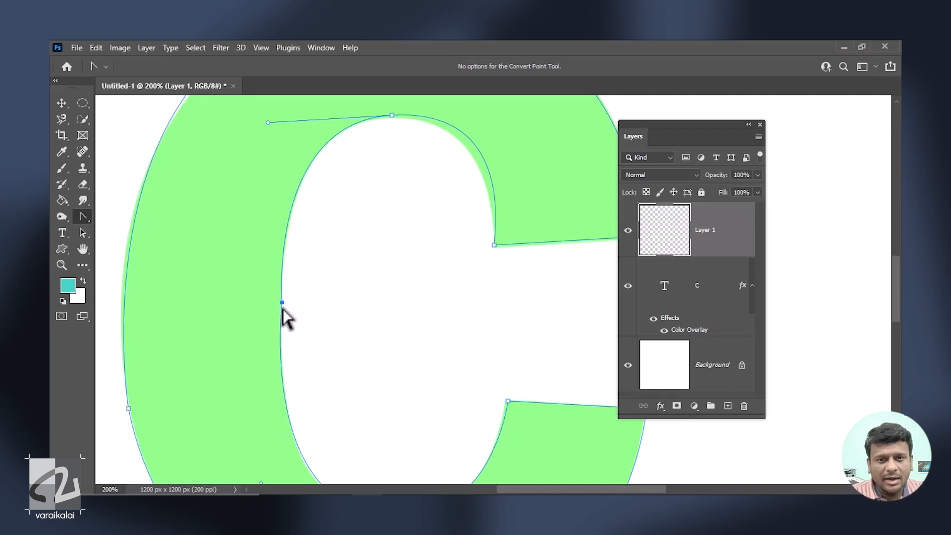
key(ctrl+plus)
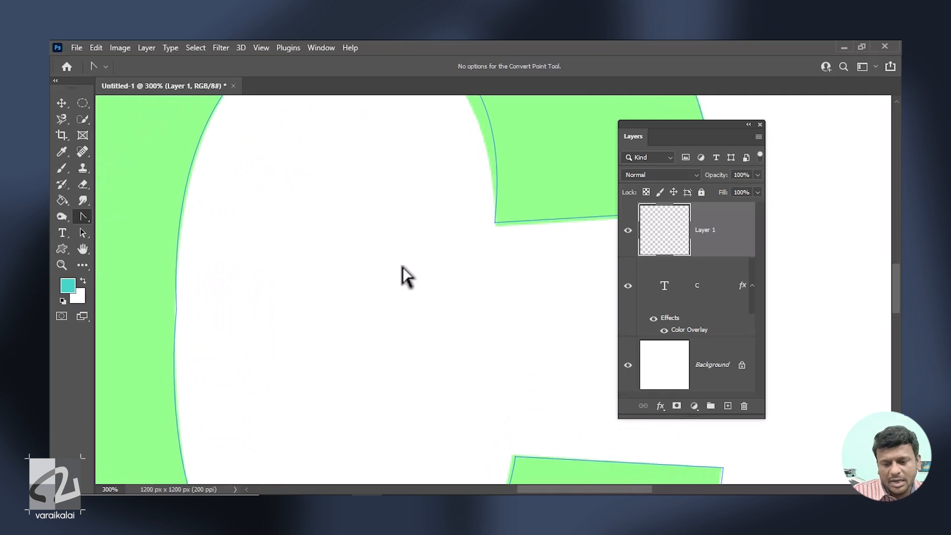
right_click(85, 219)
click(176, 313)
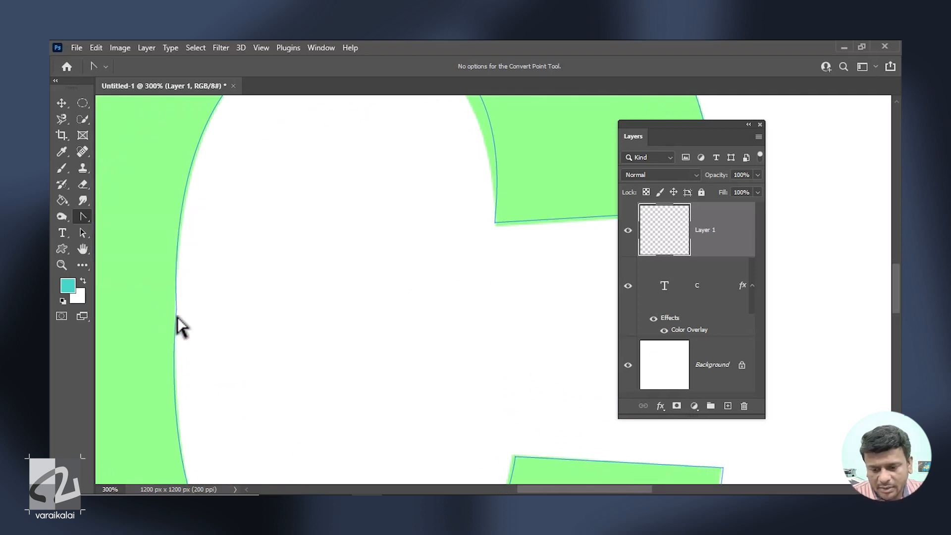
drag(176, 309, 176, 365)
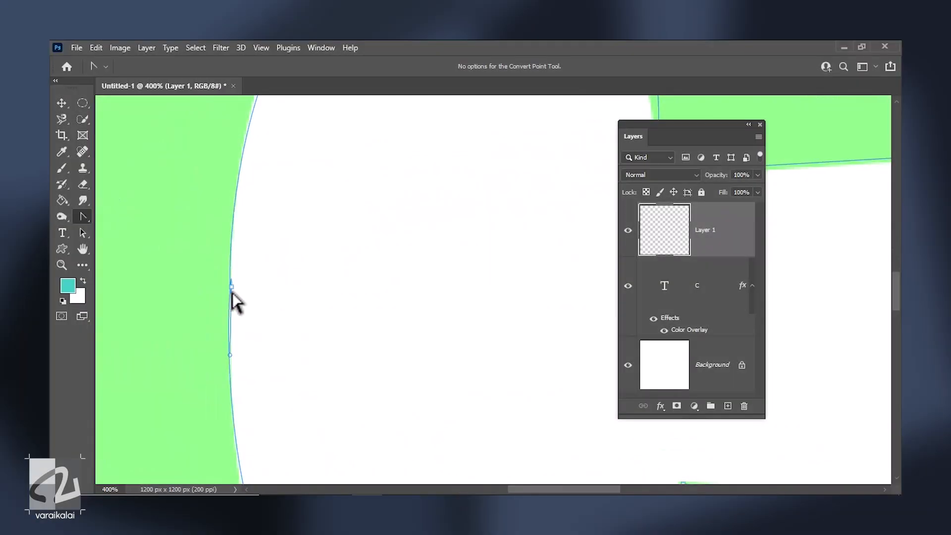
drag(232, 288, 230, 221)
Pull new handles from the inner top anchor, and fine-tune its position and both handles to fit the C's inner curve
key(ctrl+minus)
key(ctrl+minus)
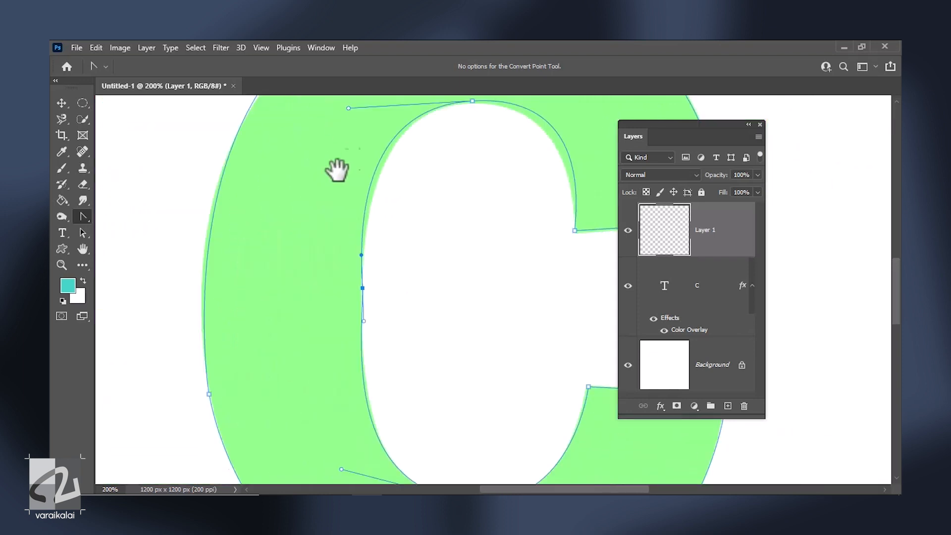
drag(356, 155, 264, 259)
drag(375, 213, 503, 197)
right_click(84, 218)
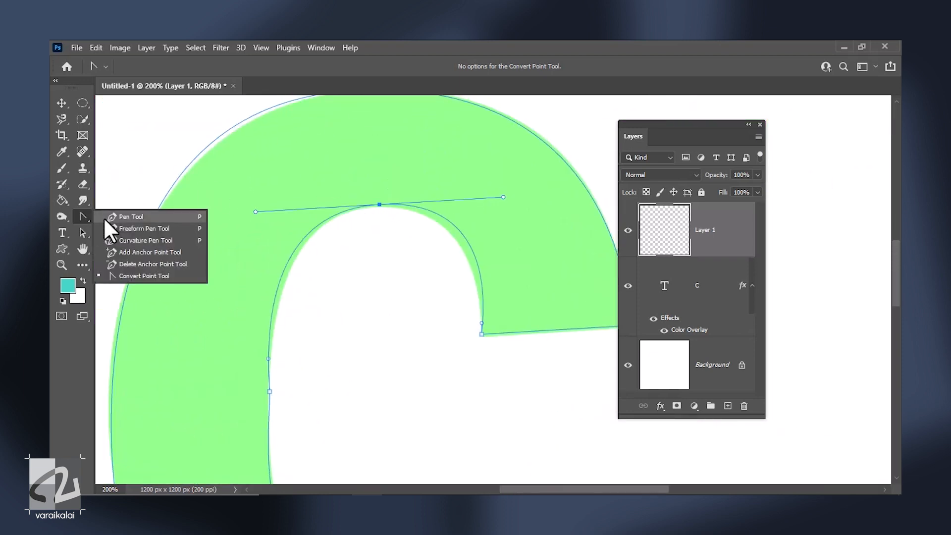
click(137, 221)
drag(378, 205, 377, 208)
drag(254, 215, 271, 212)
drag(495, 206, 483, 207)
Refine the inner left curve by adjusting the inner bottom anchor's left handle and the inner left anchor's position and upper handle
drag(249, 414, 281, 201)
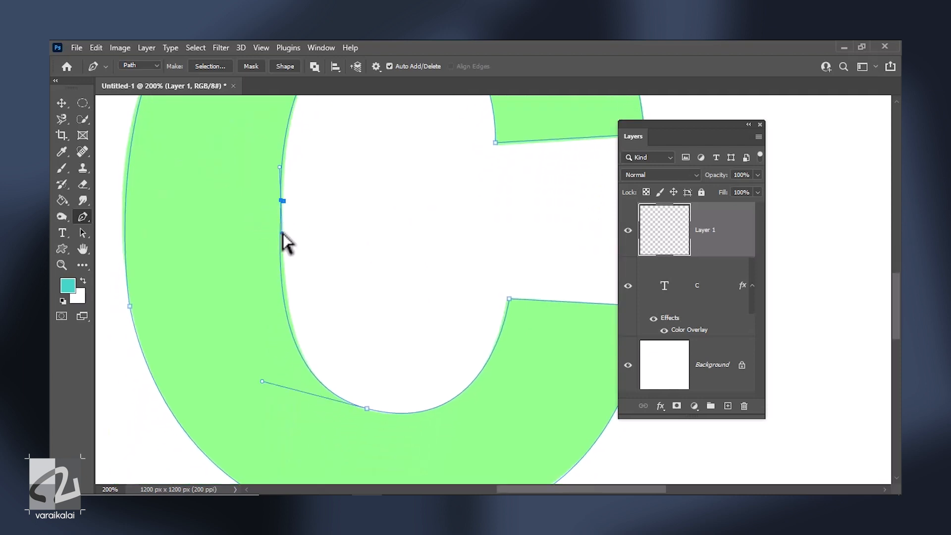
drag(263, 383, 272, 393)
key(ctrl+plus)
drag(251, 171, 331, 314)
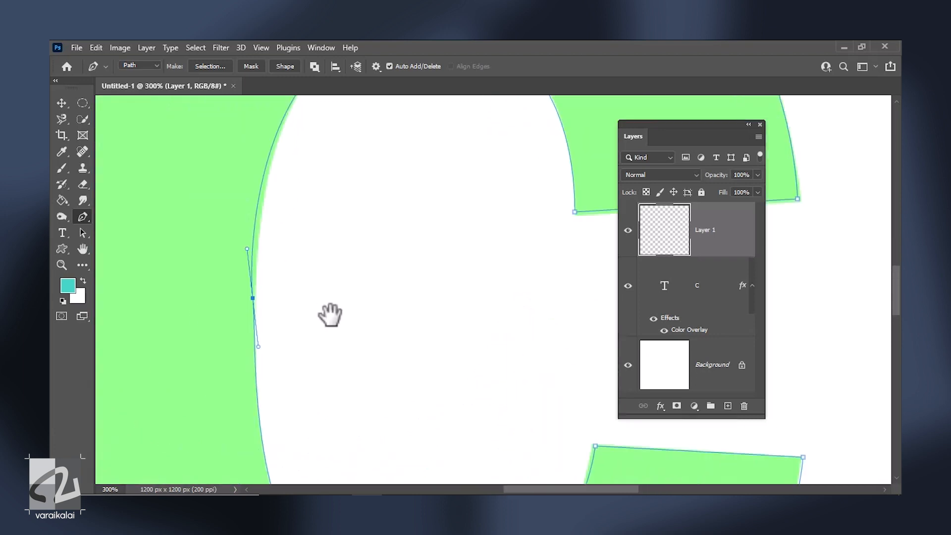
drag(254, 298, 258, 299)
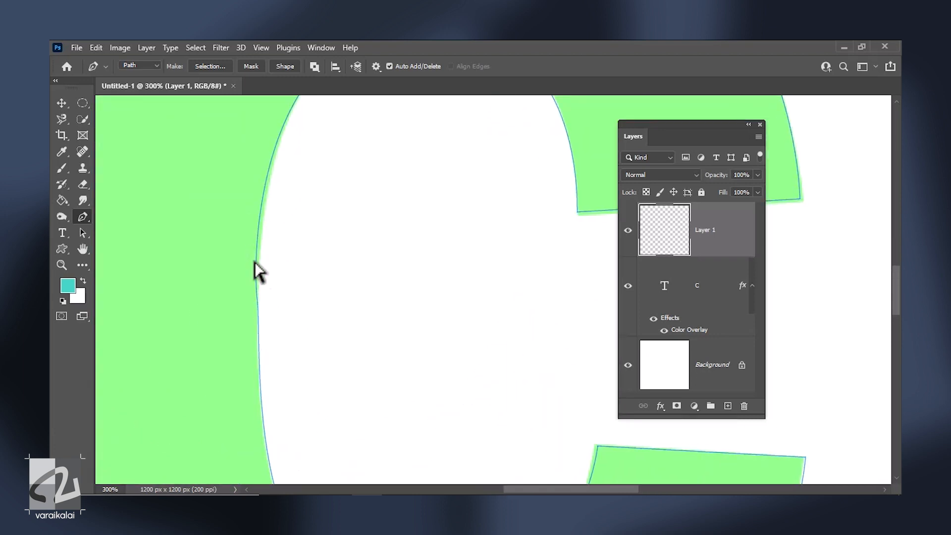
key(v)
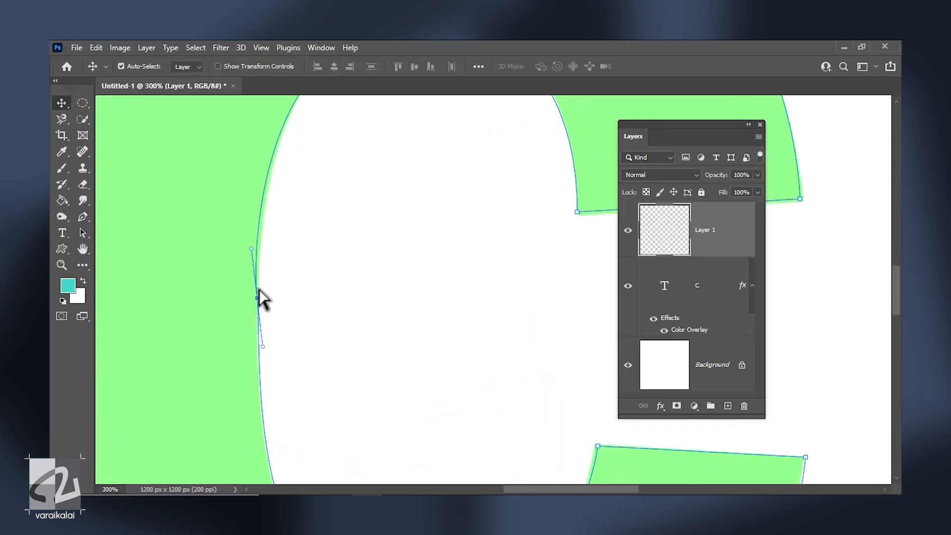
drag(251, 249, 261, 250)
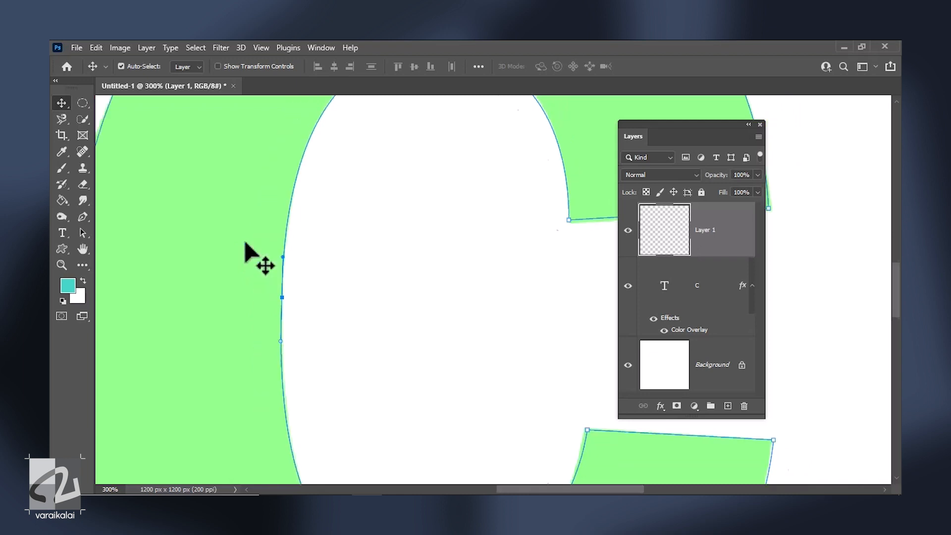
Adjust the left direction handle of the outer top anchor to match the C's upper left curve
key(ctrl+minus)
key(ctrl+minus)
drag(308, 274, 242, 340)
click(340, 167)
drag(200, 175, 199, 182)
drag(195, 263, 195, 170)
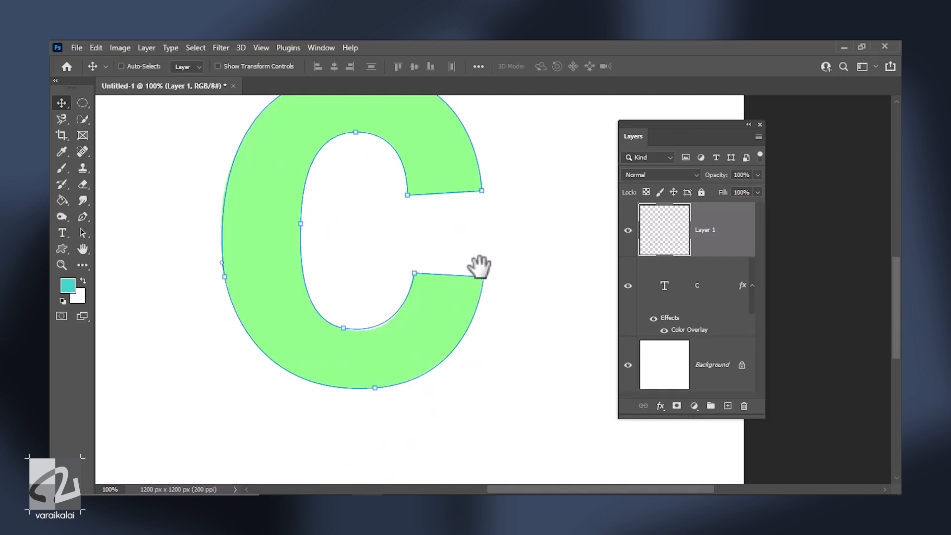
Hide the C text layer so only the traced path remains on the white background
drag(480, 274, 453, 339)
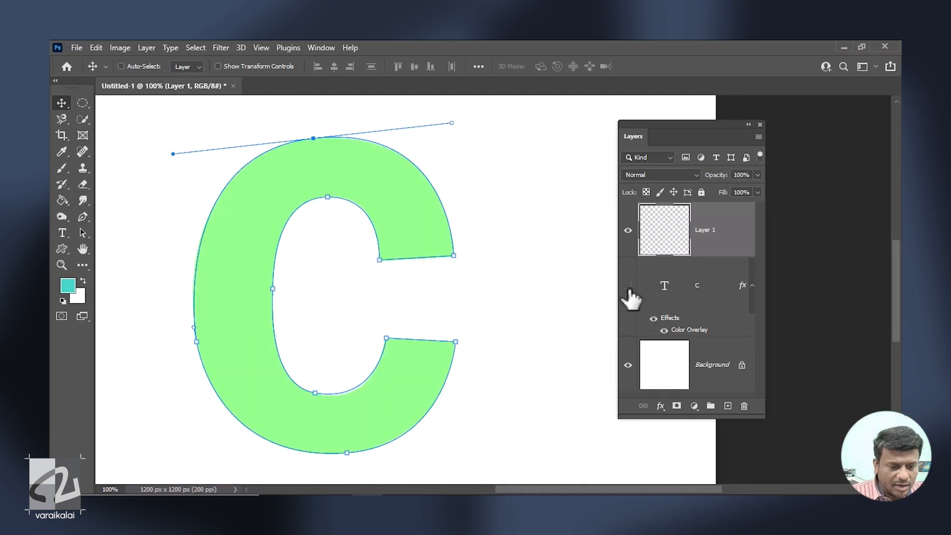
click(629, 287)
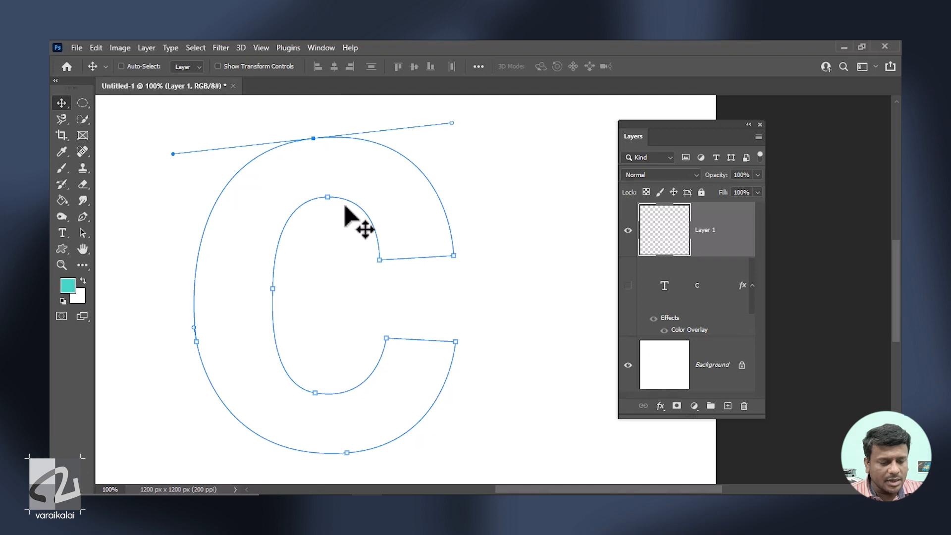
Fill the C path with a Solid Color fill layer in yellow-green
click(693, 407)
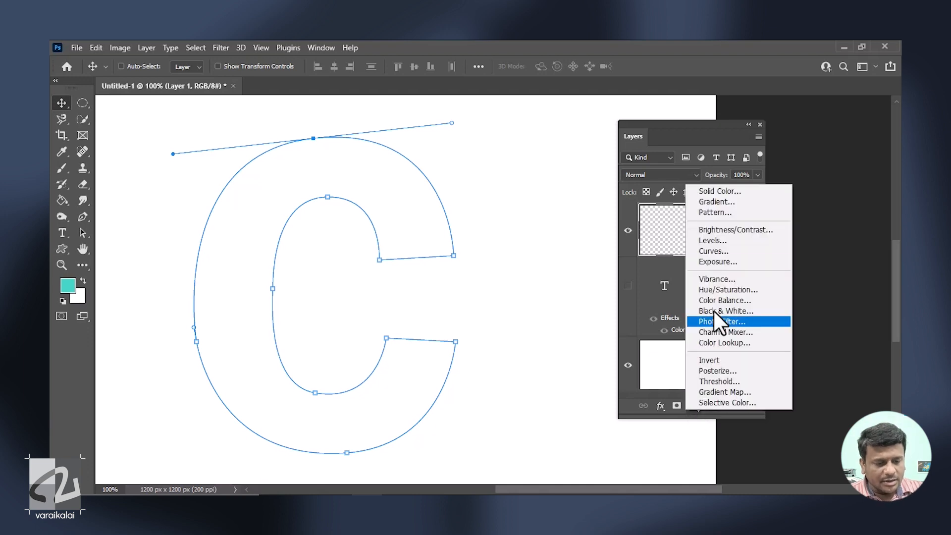
click(736, 190)
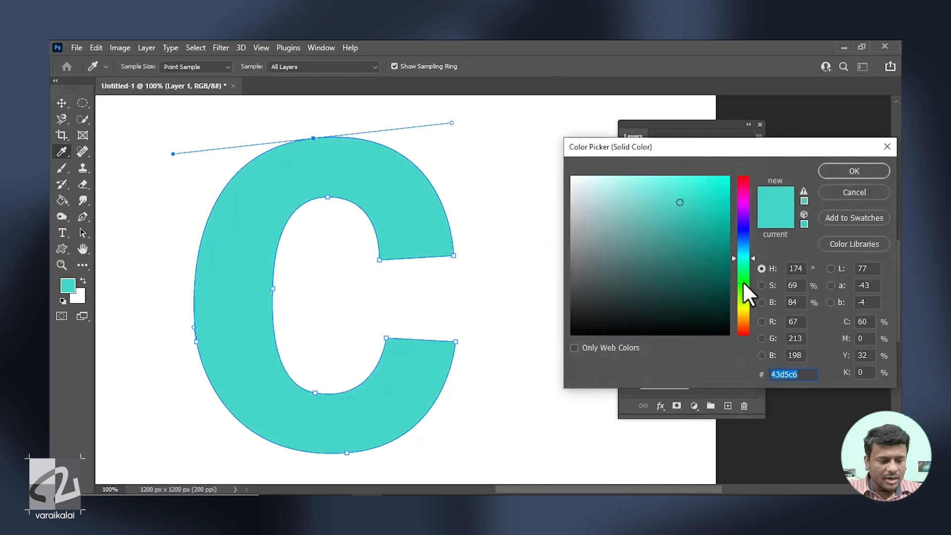
drag(742, 280, 743, 300)
key(Return)
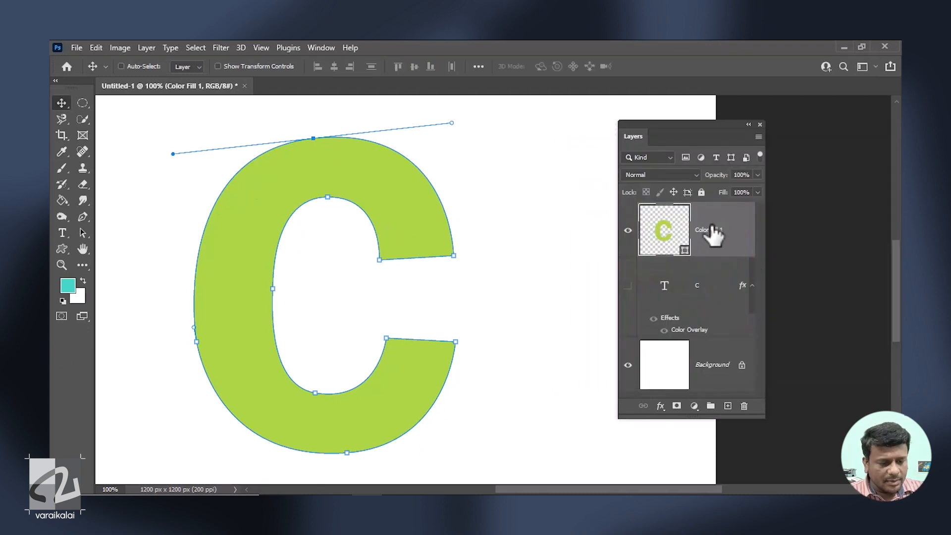
Apply a Color Overlay effect in light red to the C's color fill layer
click(661, 406)
click(694, 354)
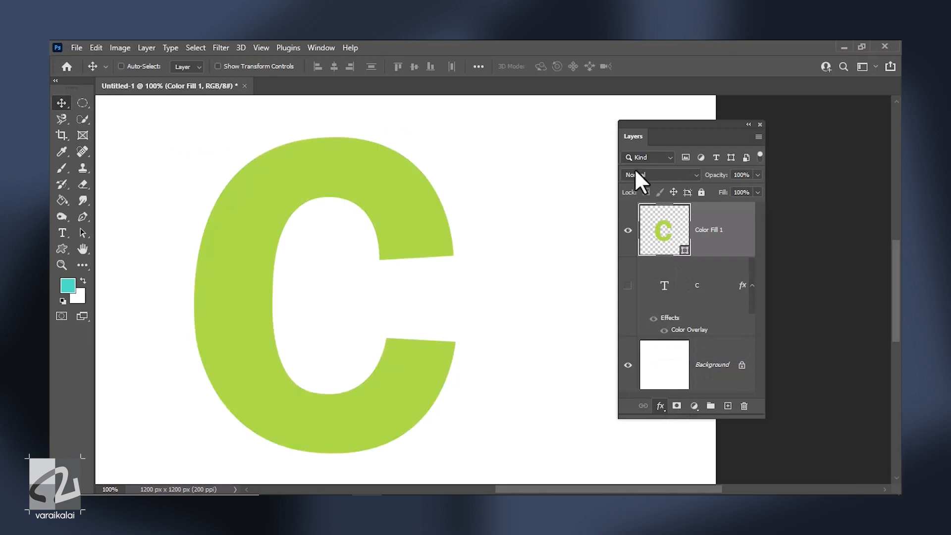
click(709, 184)
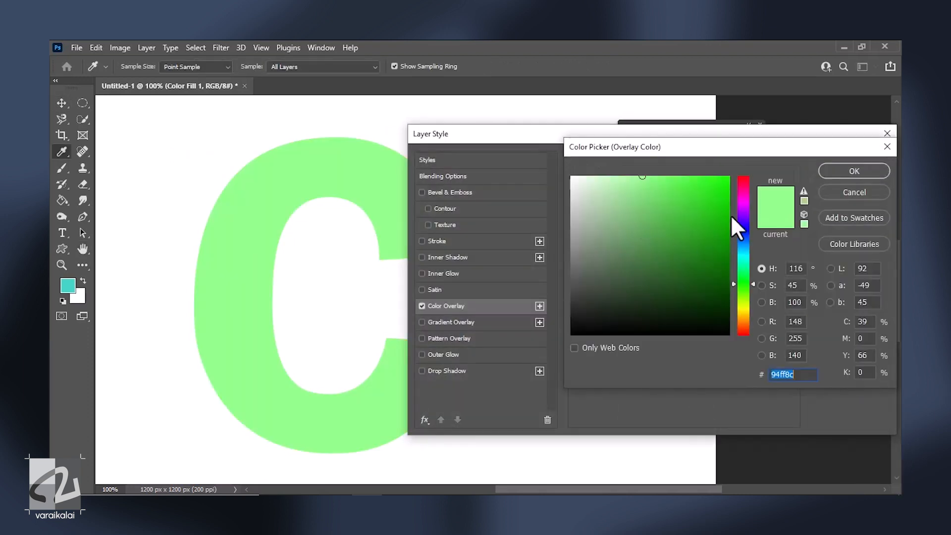
click(742, 176)
click(844, 170)
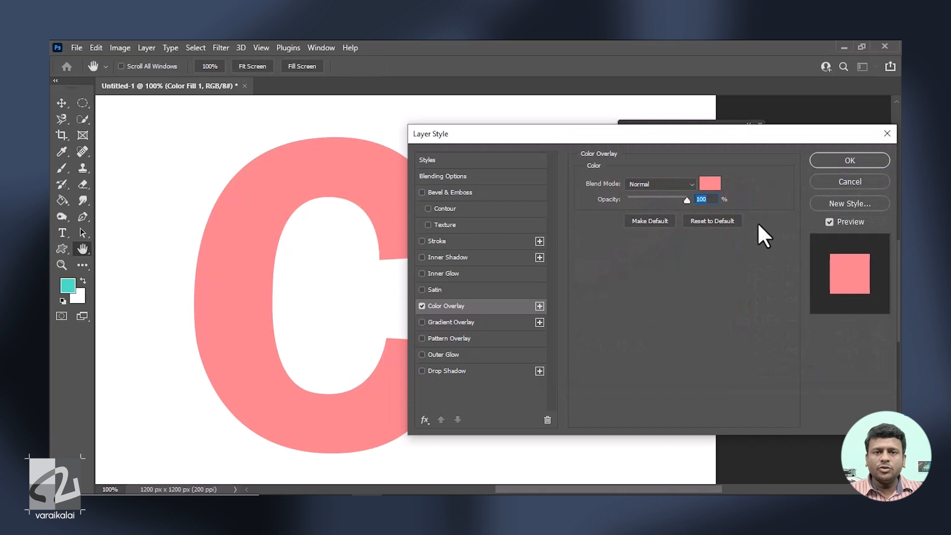
click(845, 163)
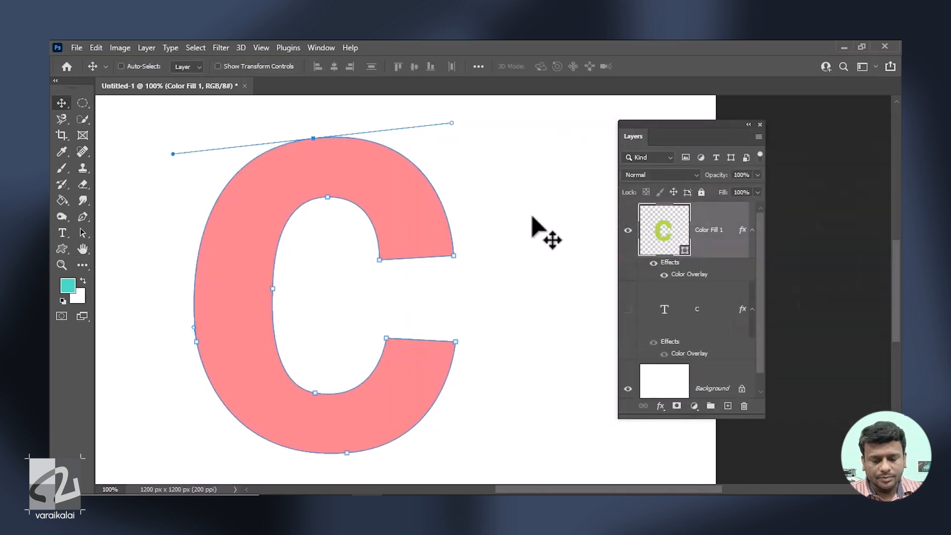
Undo the Color Overlay effect and the solid color fill of the C
key(ctrl+z)
key(ctrl+z)
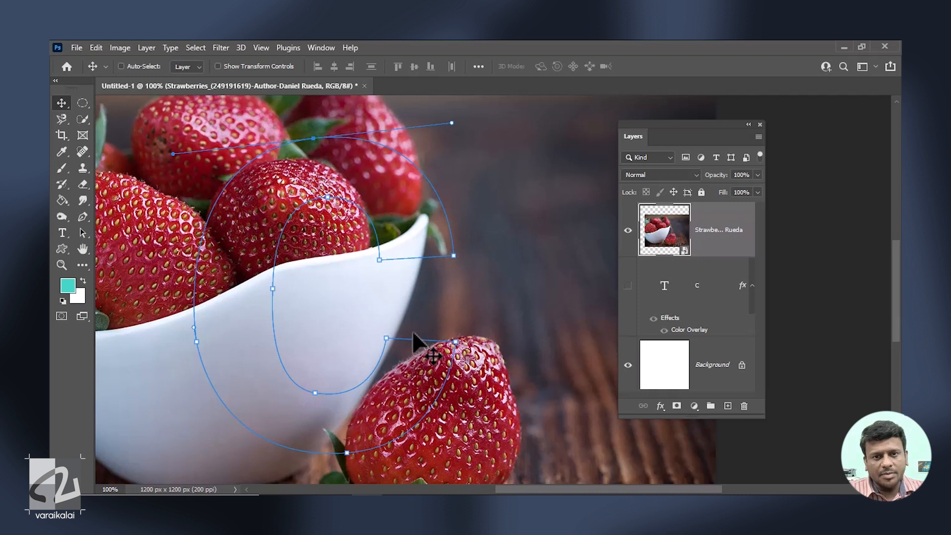
With the Pen tool active, convert the C path over the strawberry photo into a new anti-aliased selection
click(83, 216)
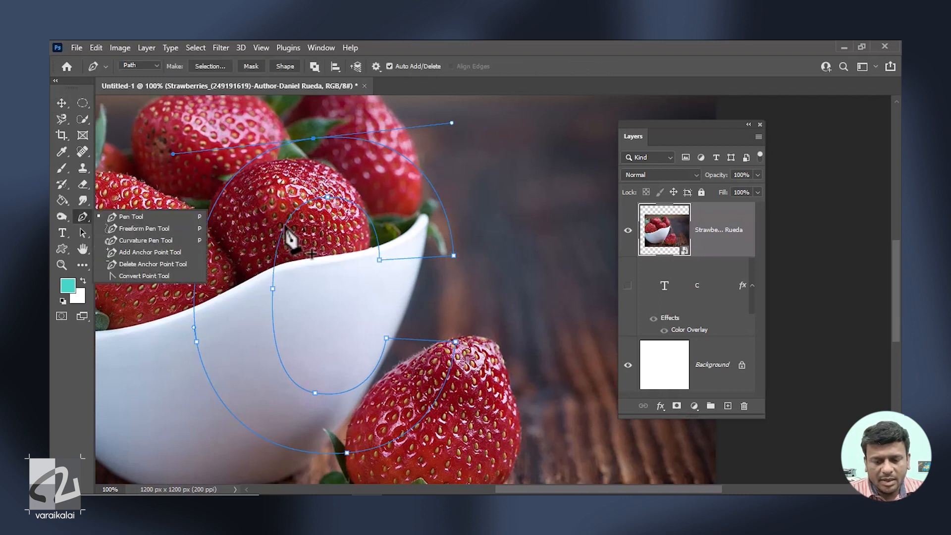
click(170, 217)
right_click(370, 181)
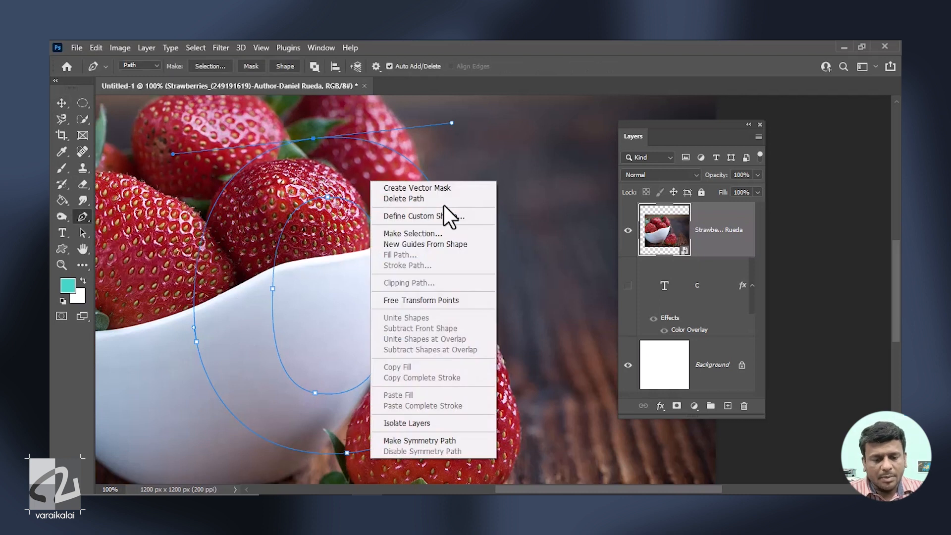
click(443, 235)
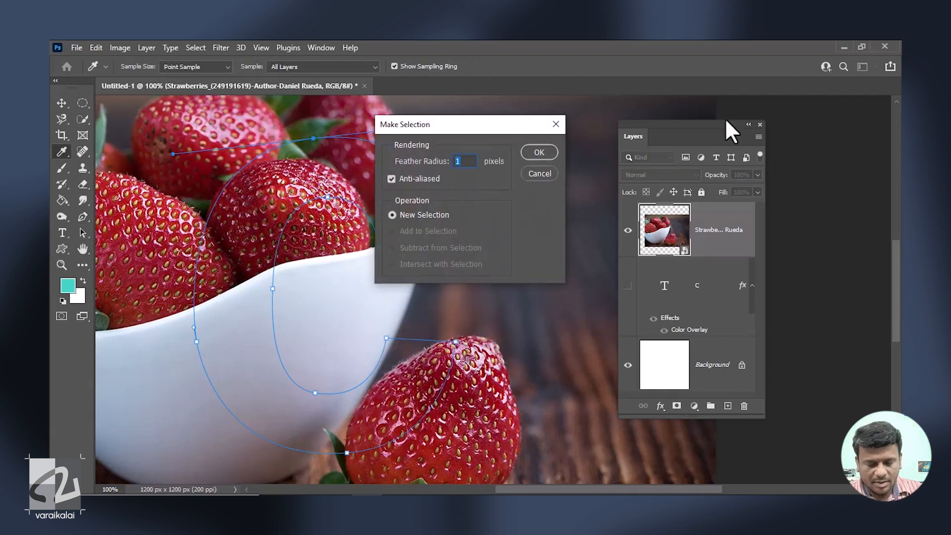
key(Return)
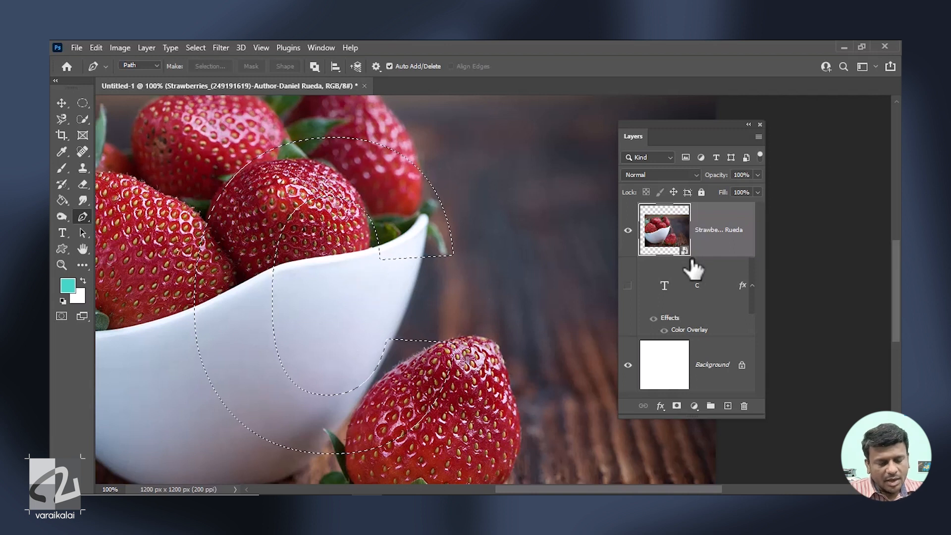
Copy the selected C-shaped area of the strawberry photo to a new layer and hide the original photo layer
key(ctrl+shift+alt+n)
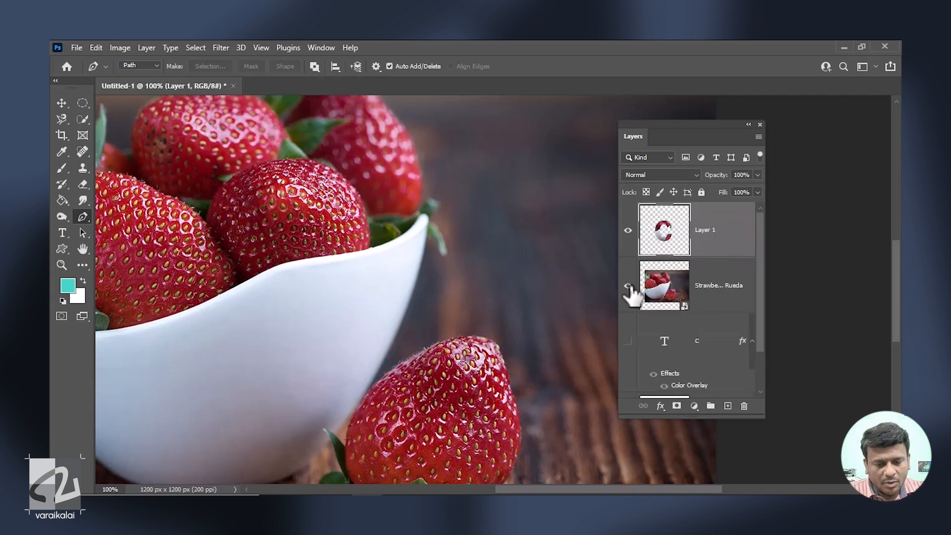
click(628, 286)
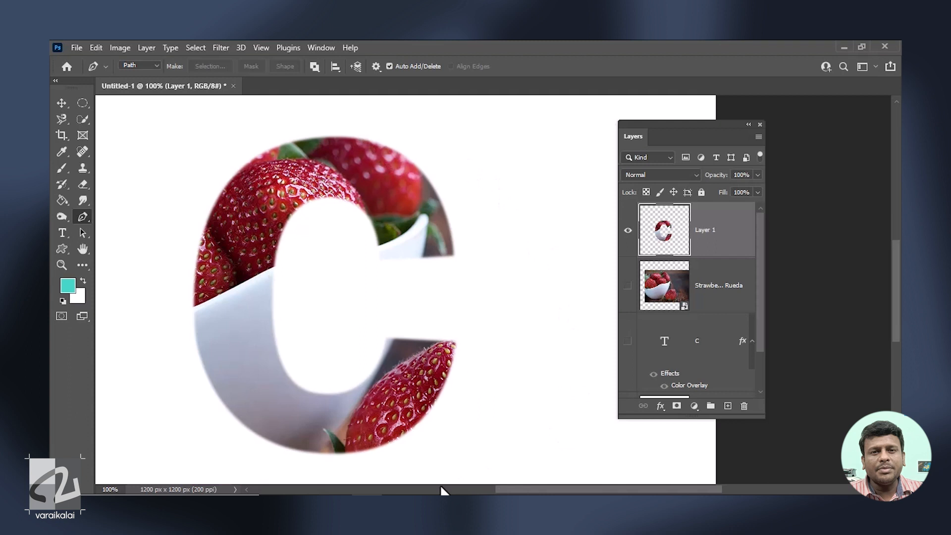